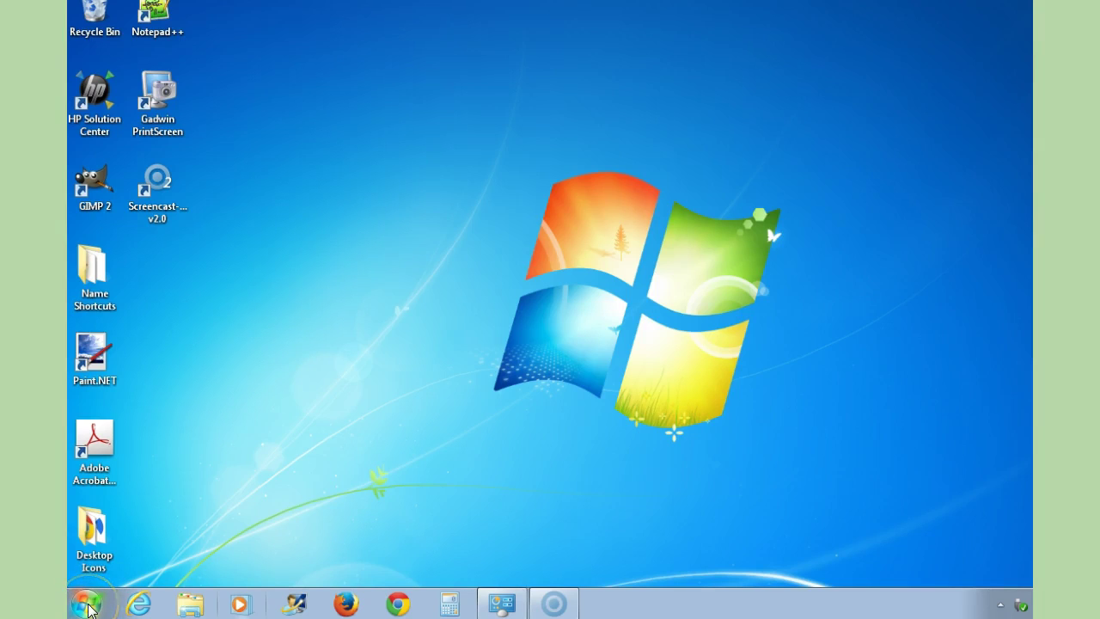
- Launch Microsoft Excel 2010 from Start > All Programs > Microsoft Office
{"action": "left_click", "coordinate": [87, 605]}
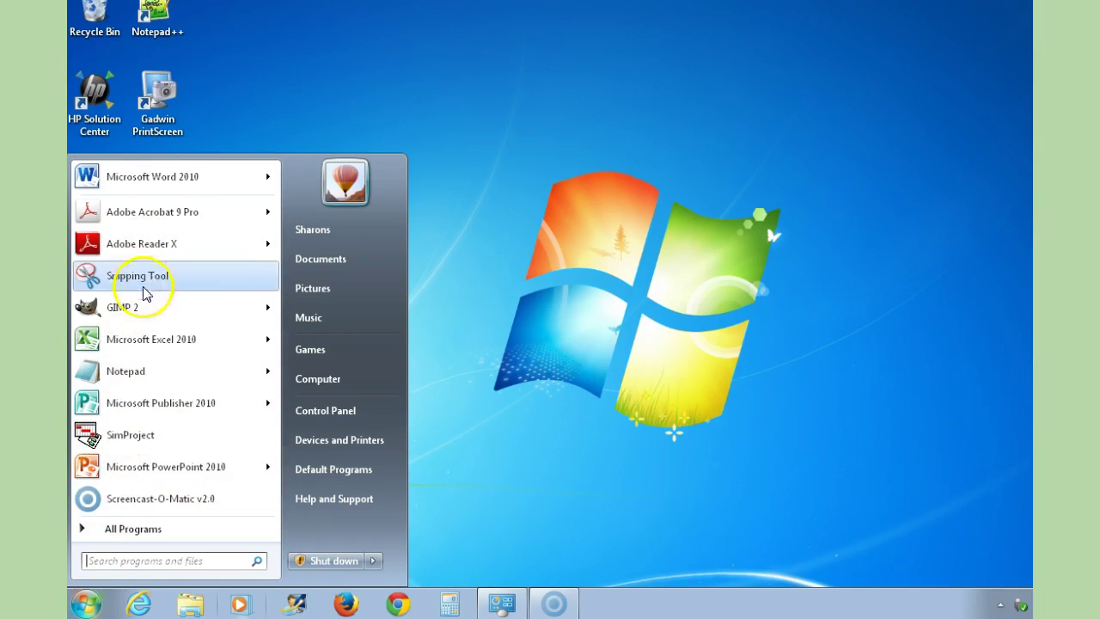
{"action": "mouse_move", "coordinate": [141, 342]}
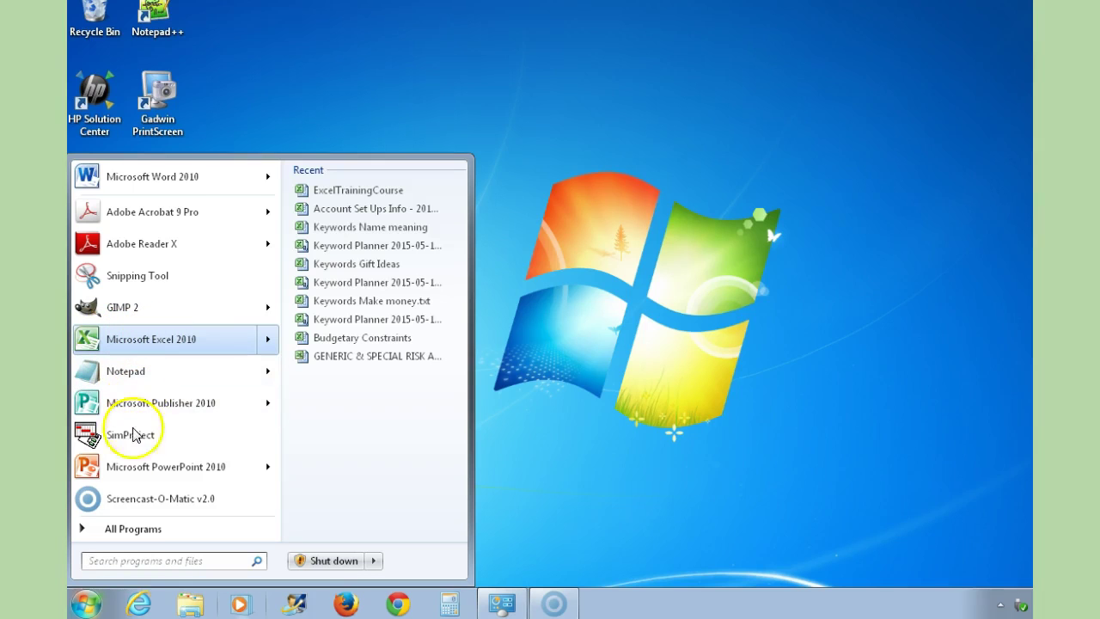
{"action": "left_click", "coordinate": [131, 531]}
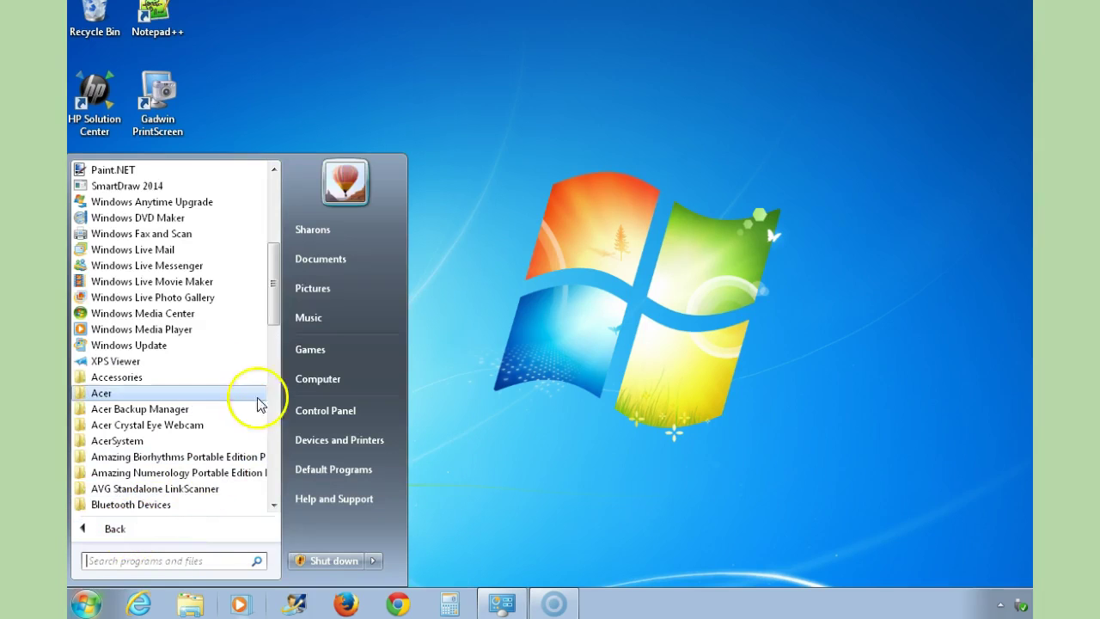
{"action": "left_click_drag", "start_coordinate": [273, 296], "coordinate": [274, 417]}
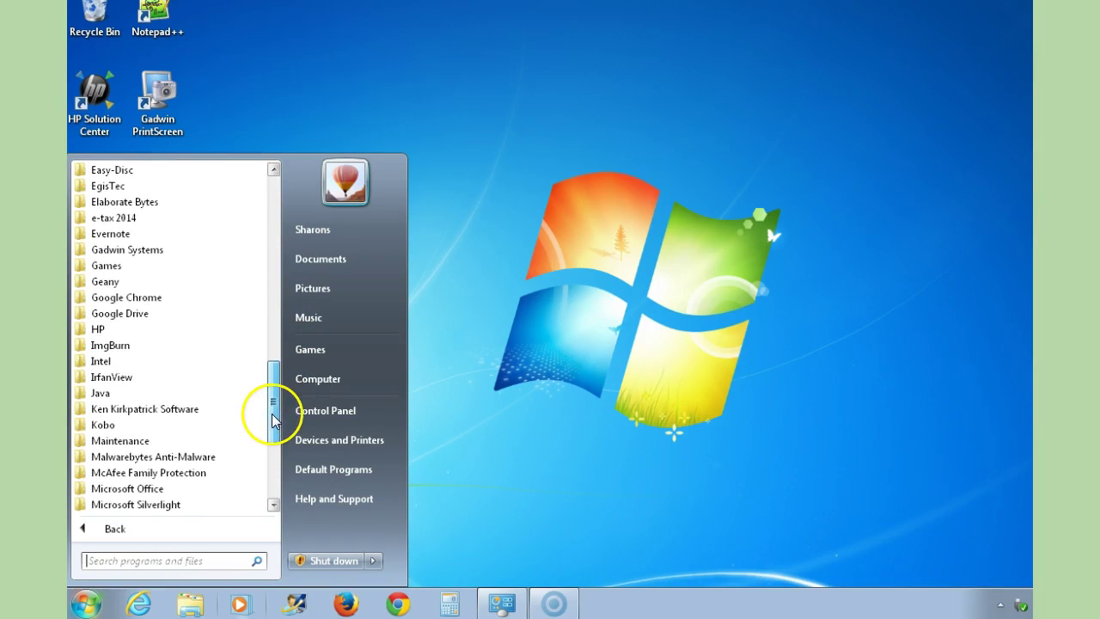
{"action": "left_click", "coordinate": [110, 489]}
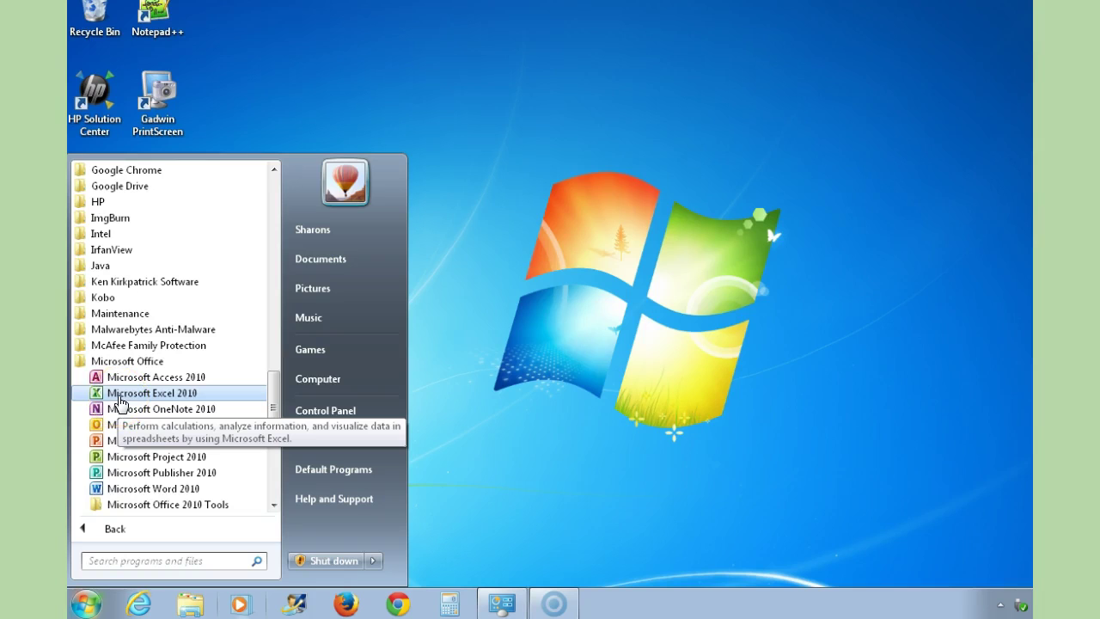
{"action": "left_click", "coordinate": [121, 397]}
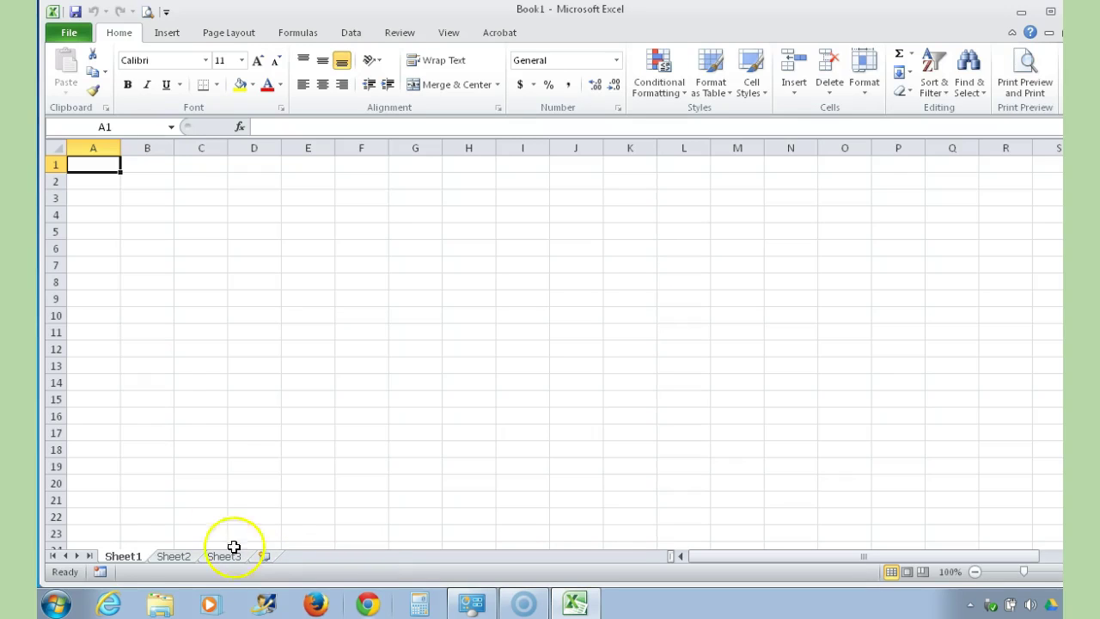
- Rename the Sheet1 tab to MyBudget
{"action": "right_click", "coordinate": [130, 558]}
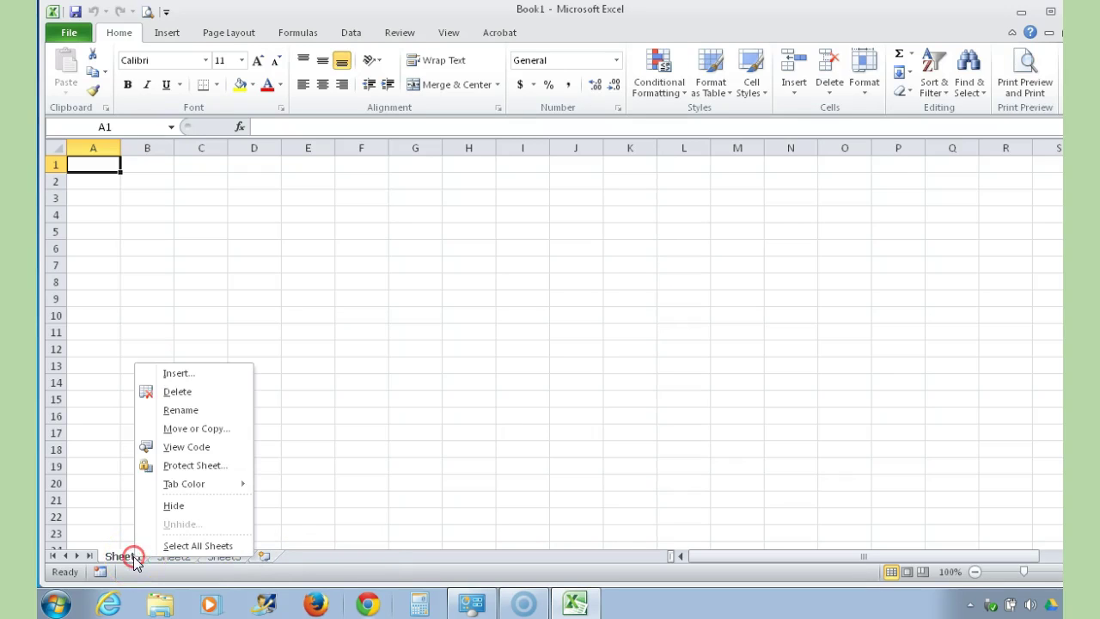
{"action": "left_click", "coordinate": [181, 411]}
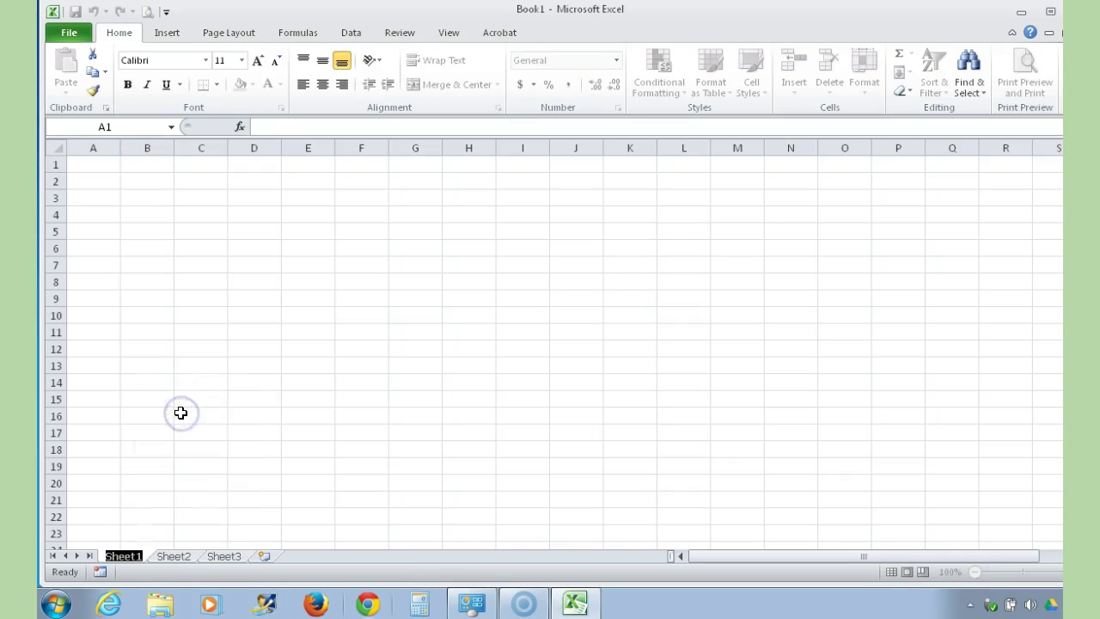
{"action": "type", "text": "M"}
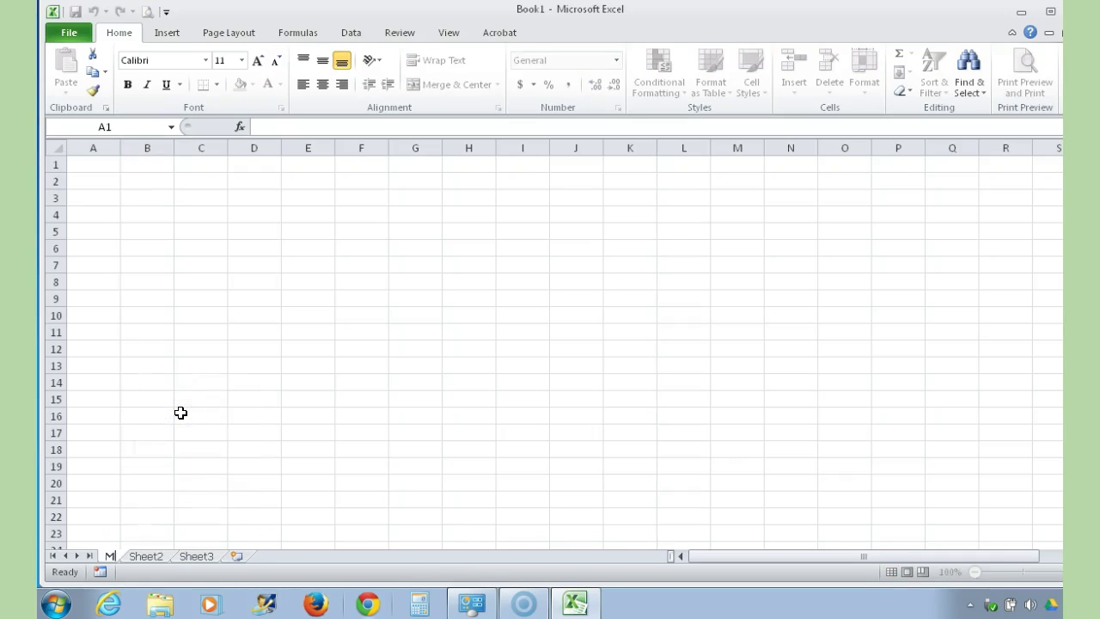
{"action": "type", "text": "yBudget"}
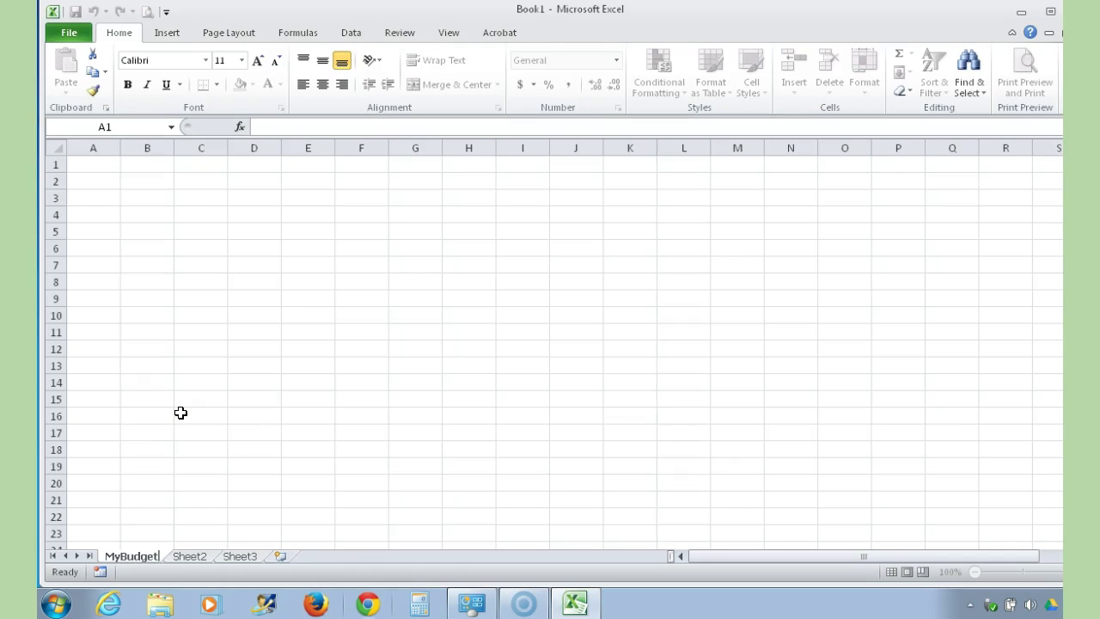
{"action": "key", "text": "Return"}
- Re-edit the MyBudget sheet tab name, typing 'My Budget'
{"action": "left_click", "coordinate": [87, 574]}
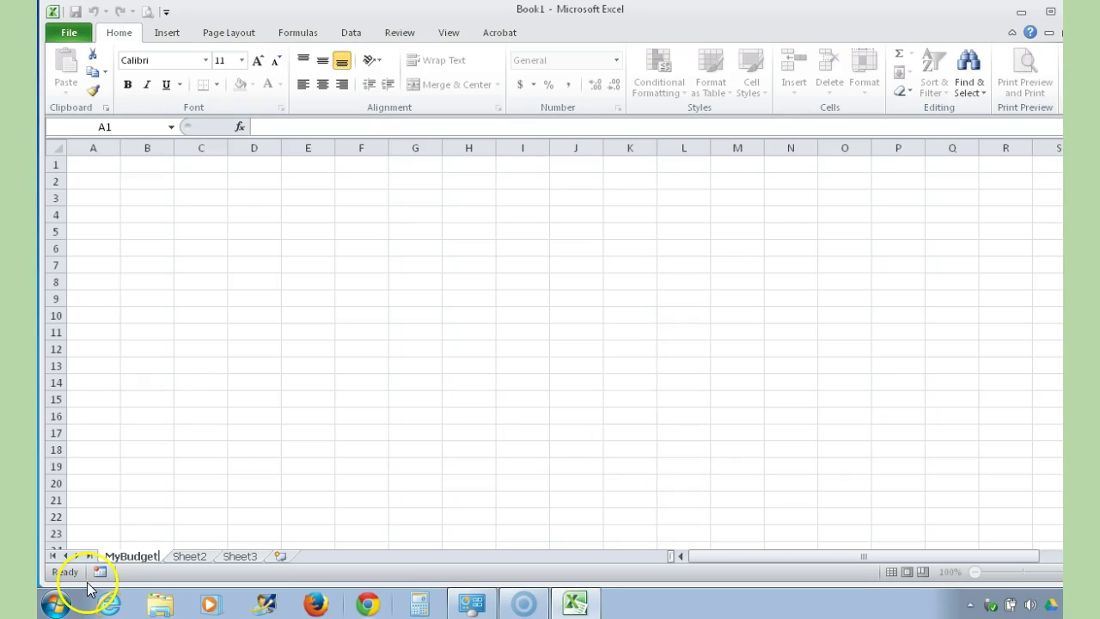
{"action": "left_click", "coordinate": [95, 582]}
{"action": "left_click", "coordinate": [158, 553]}
{"action": "left_click", "coordinate": [149, 554]}
{"action": "type", "text": "My Budget"}
{"action": "left_click", "coordinate": [189, 557]}
- Give the MyBudget tab a green tab colour and view it from Sheet2 and Sheet3
{"action": "right_click", "coordinate": [152, 559]}
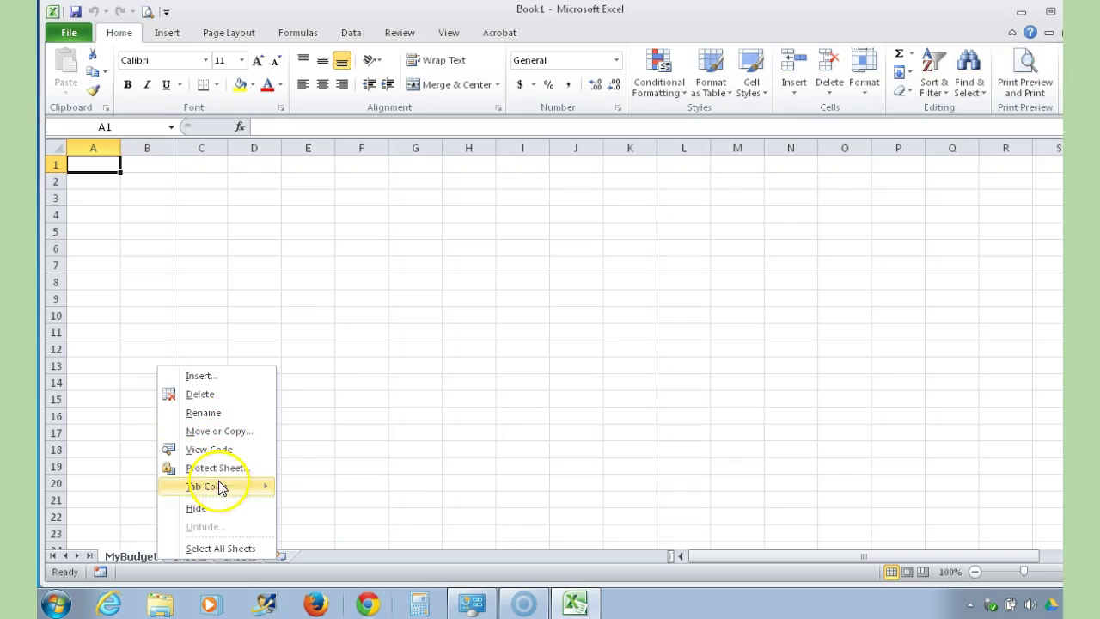
{"action": "mouse_move", "coordinate": [216, 484]}
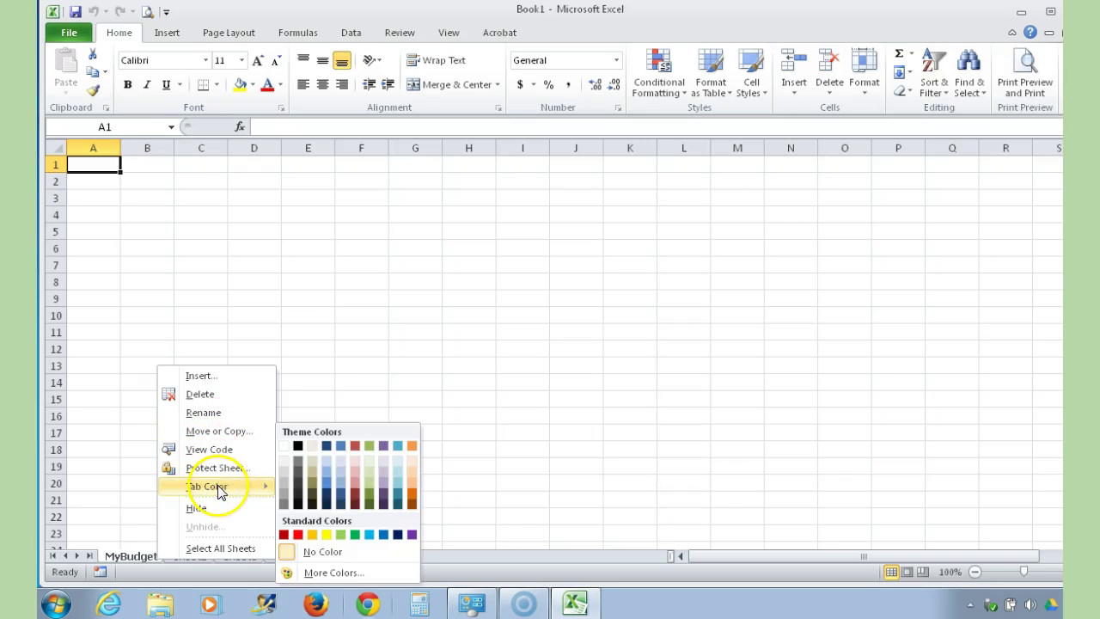
{"action": "left_click", "coordinate": [354, 535]}
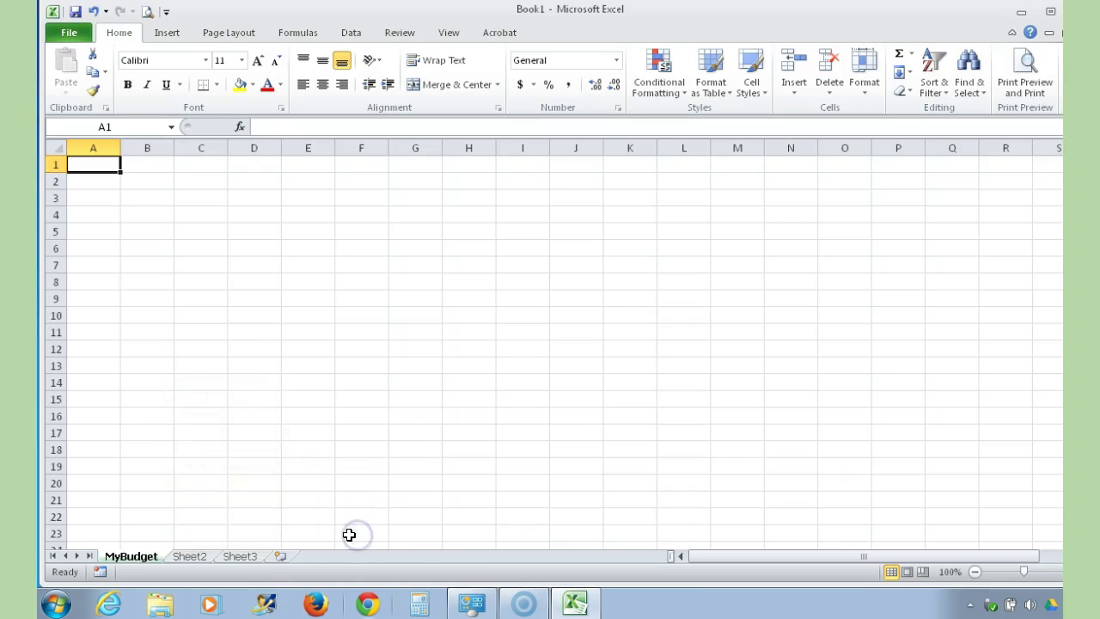
{"action": "left_click", "coordinate": [193, 554]}
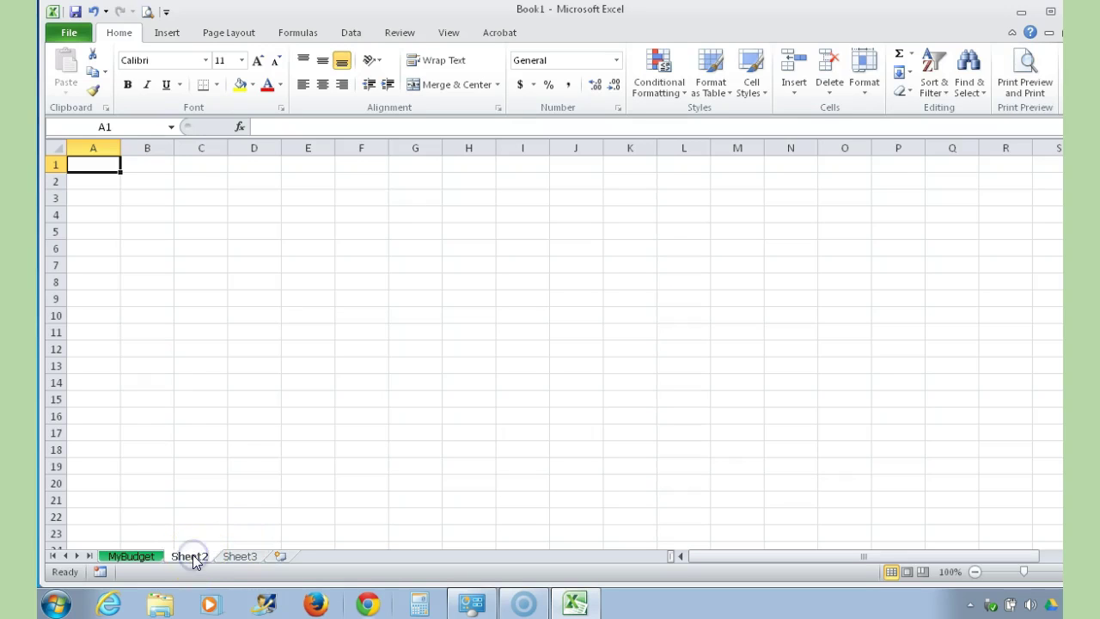
{"action": "left_click", "coordinate": [240, 557]}
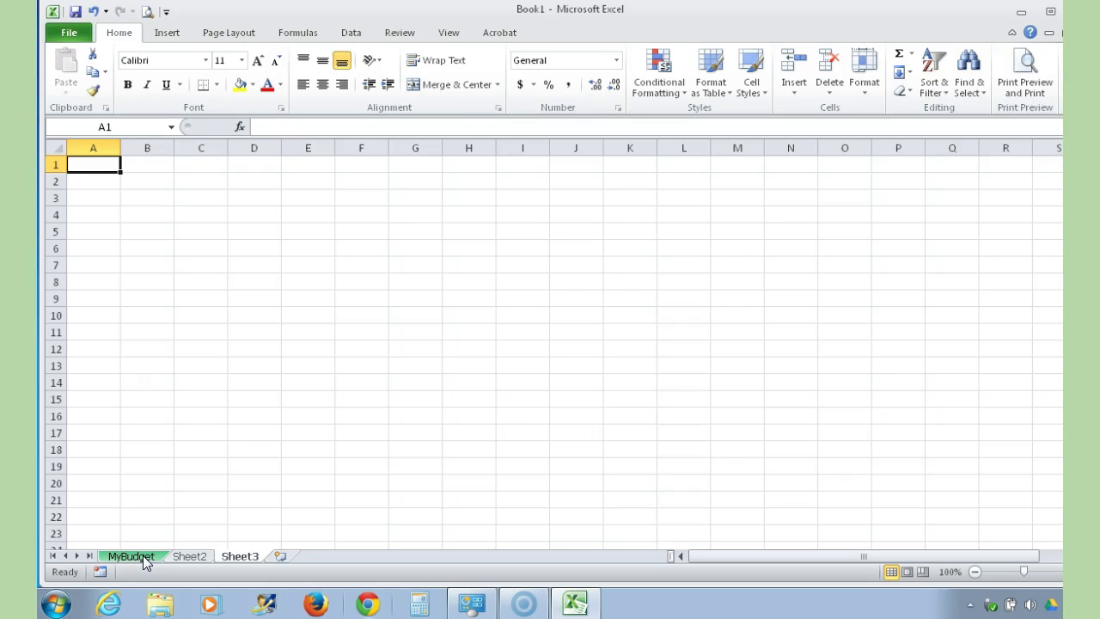
- Go back to MyBudget and browse the Quick Access Toolbar commands without adding any
{"action": "left_click", "coordinate": [130, 559]}
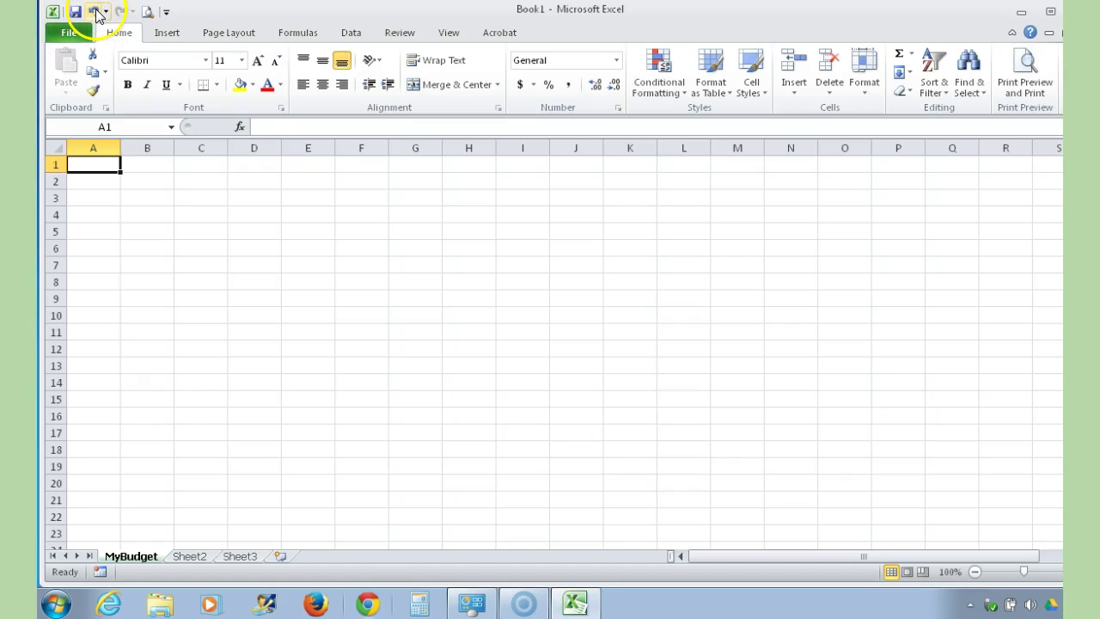
{"action": "left_click", "coordinate": [166, 13]}
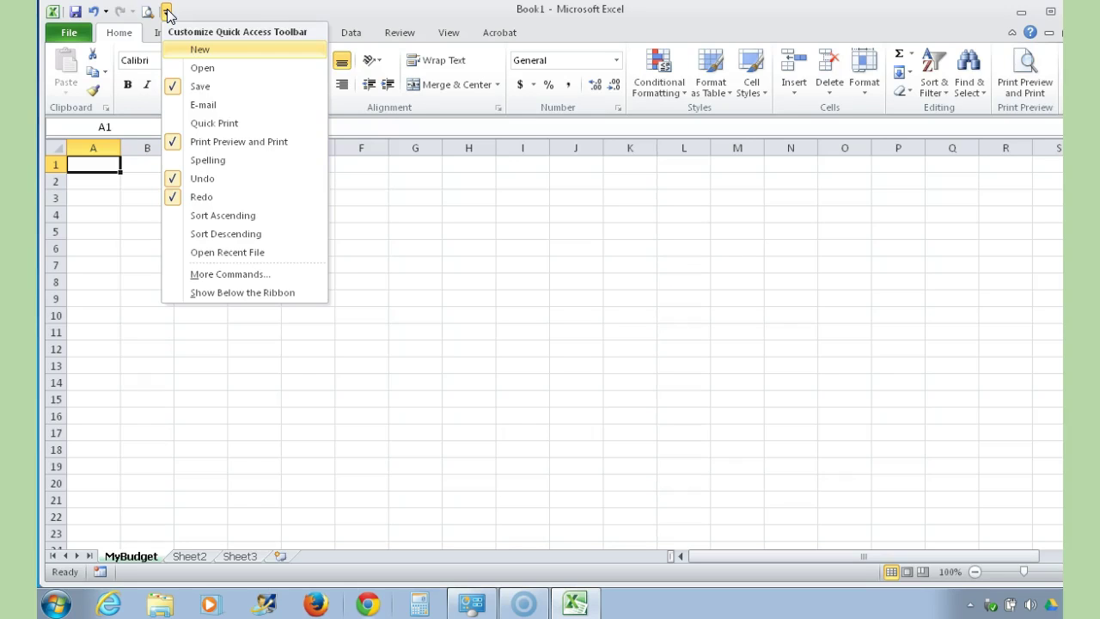
{"action": "left_click", "coordinate": [166, 13]}
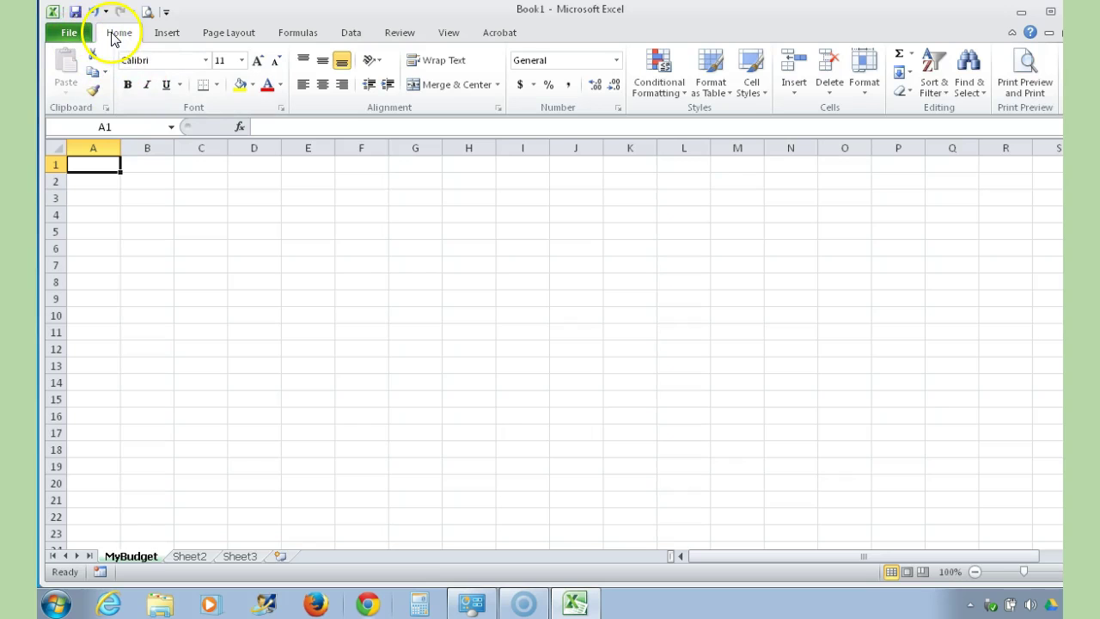
{"action": "left_click", "coordinate": [160, 33]}
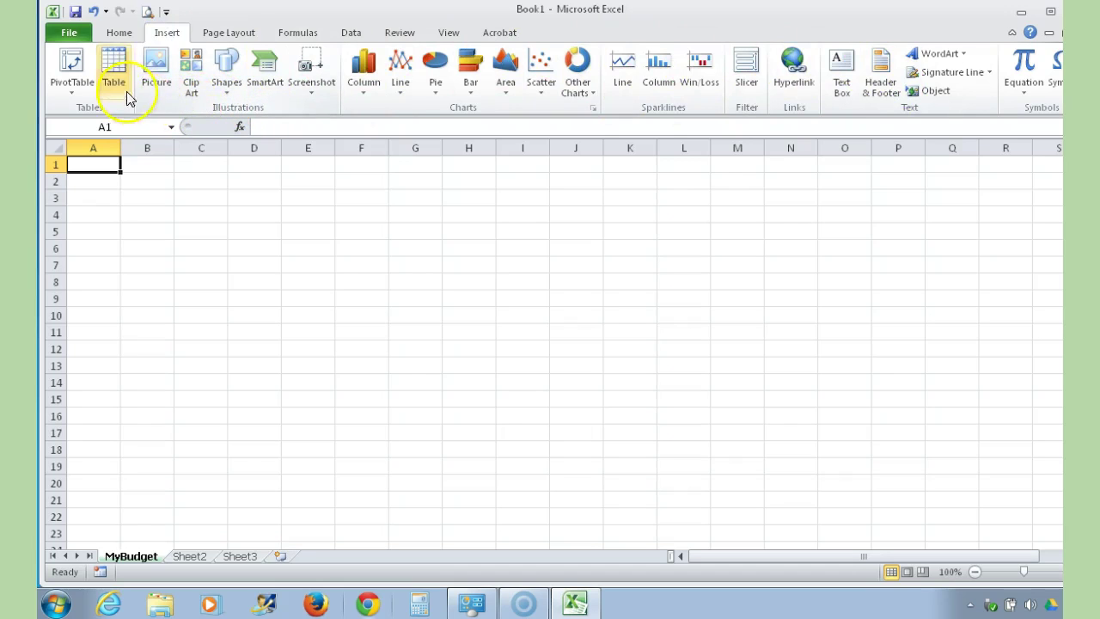
{"action": "left_click", "coordinate": [117, 34]}
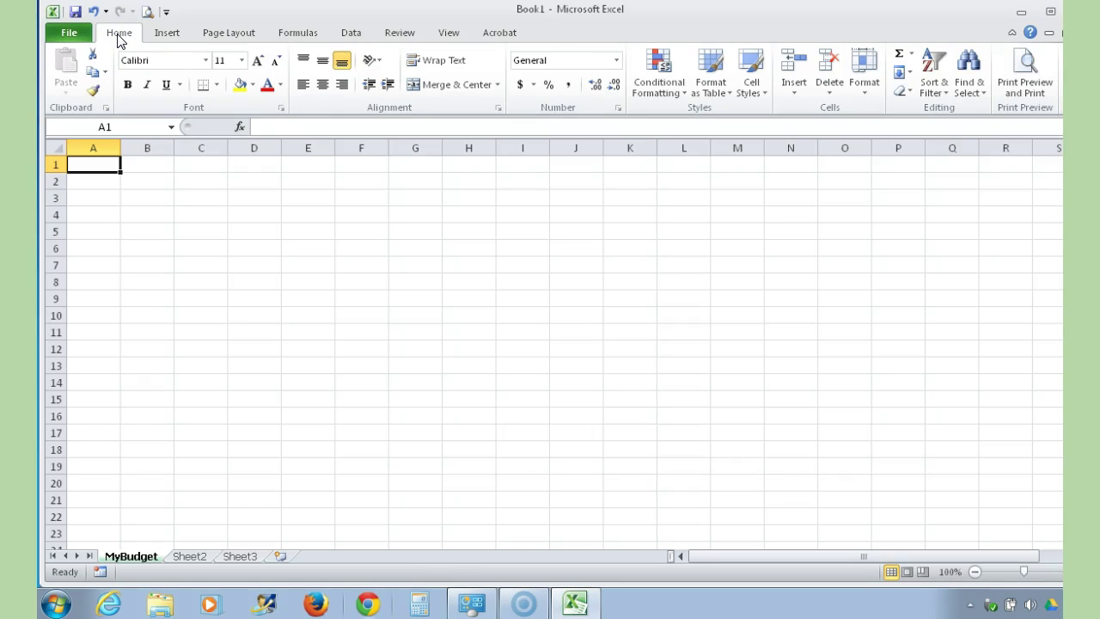
{"action": "left_click", "coordinate": [160, 34]}
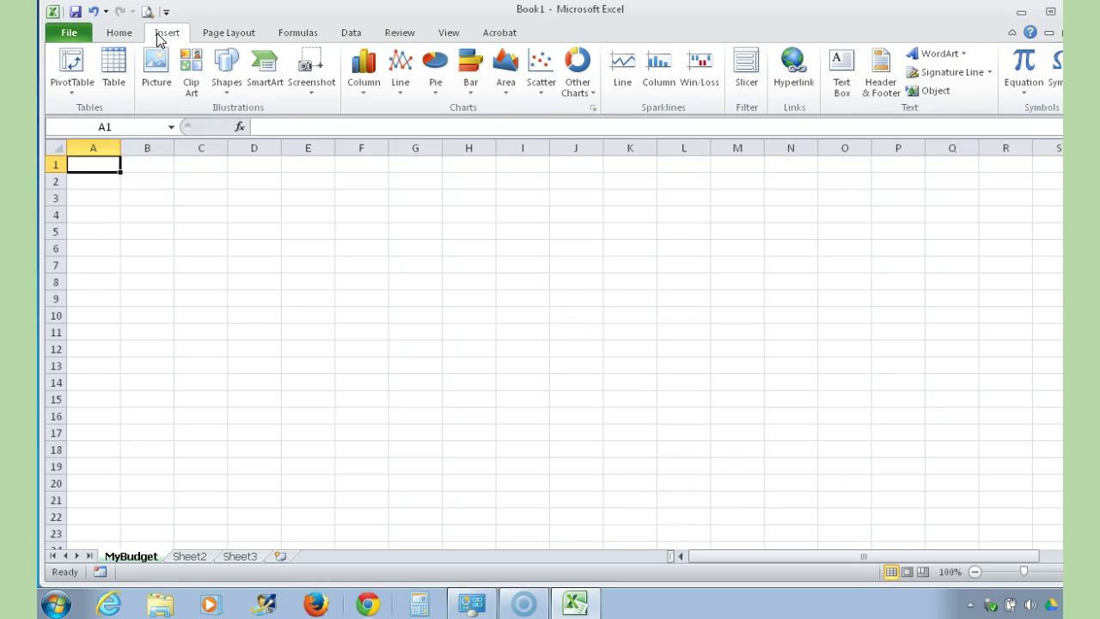
{"action": "left_click", "coordinate": [158, 60]}
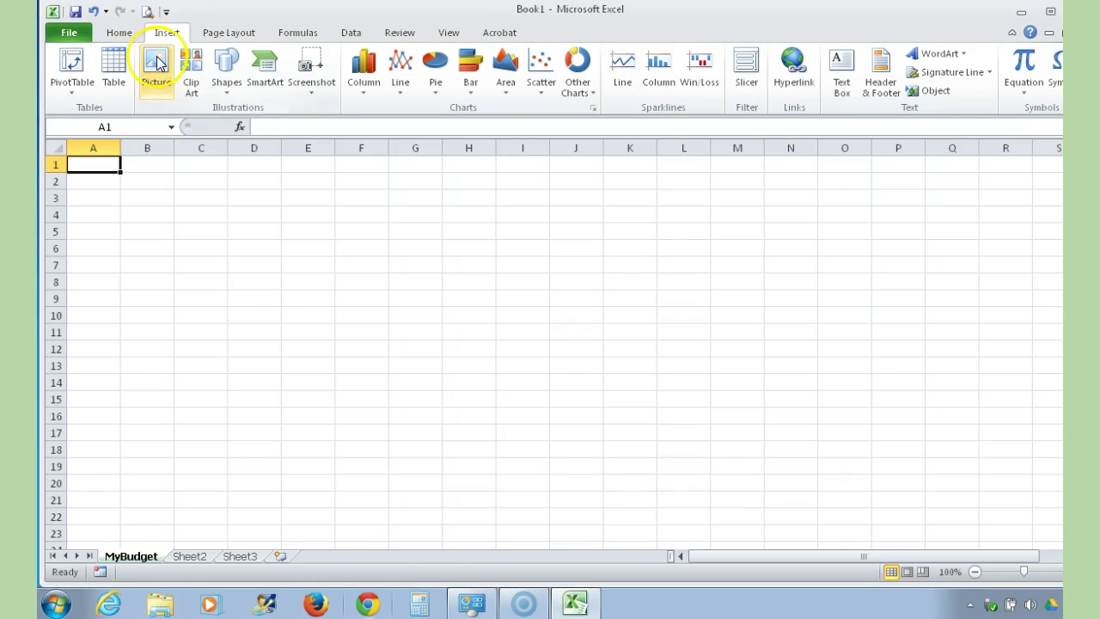
- Insert a Basic Block List SmartArt graphic after browsing the Hierarchy and Pyramid layouts
{"action": "left_click", "coordinate": [266, 67]}
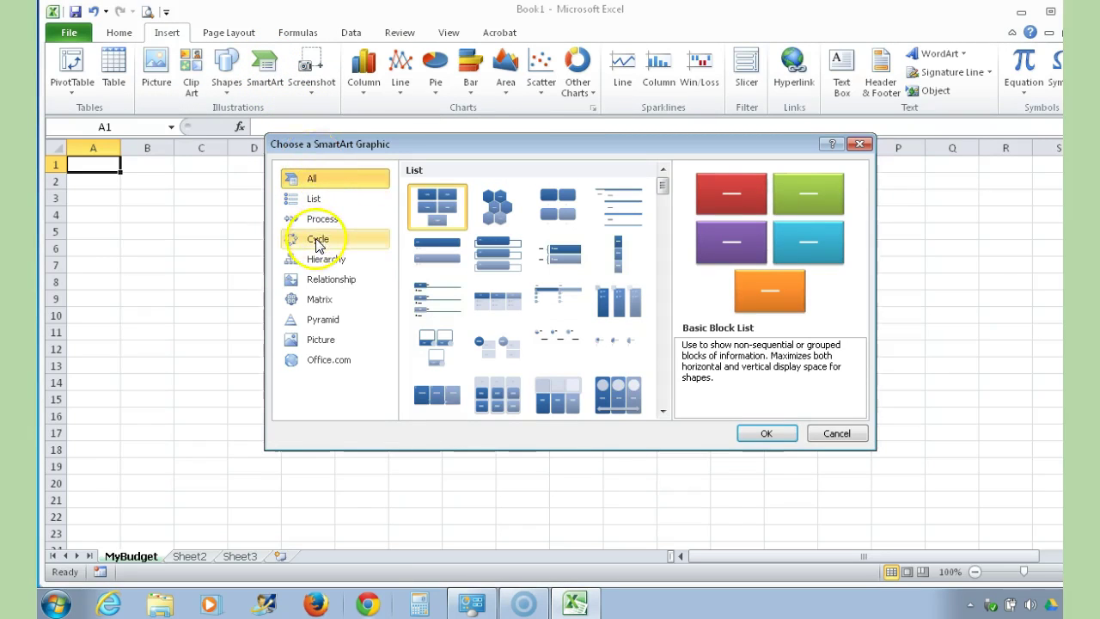
{"action": "left_click", "coordinate": [319, 266]}
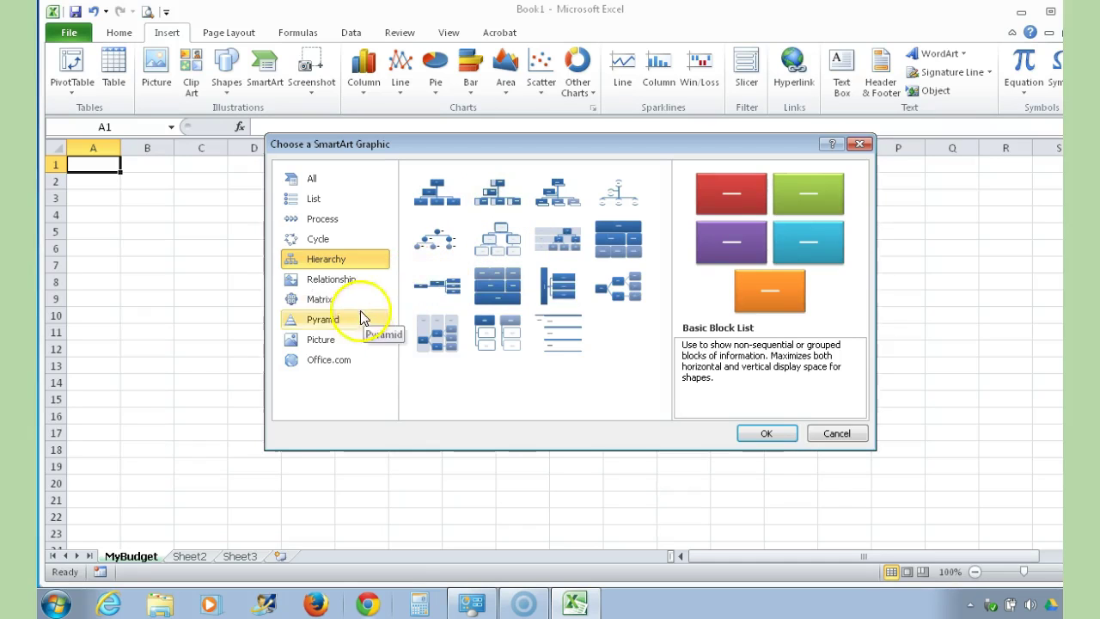
{"action": "left_click", "coordinate": [327, 325]}
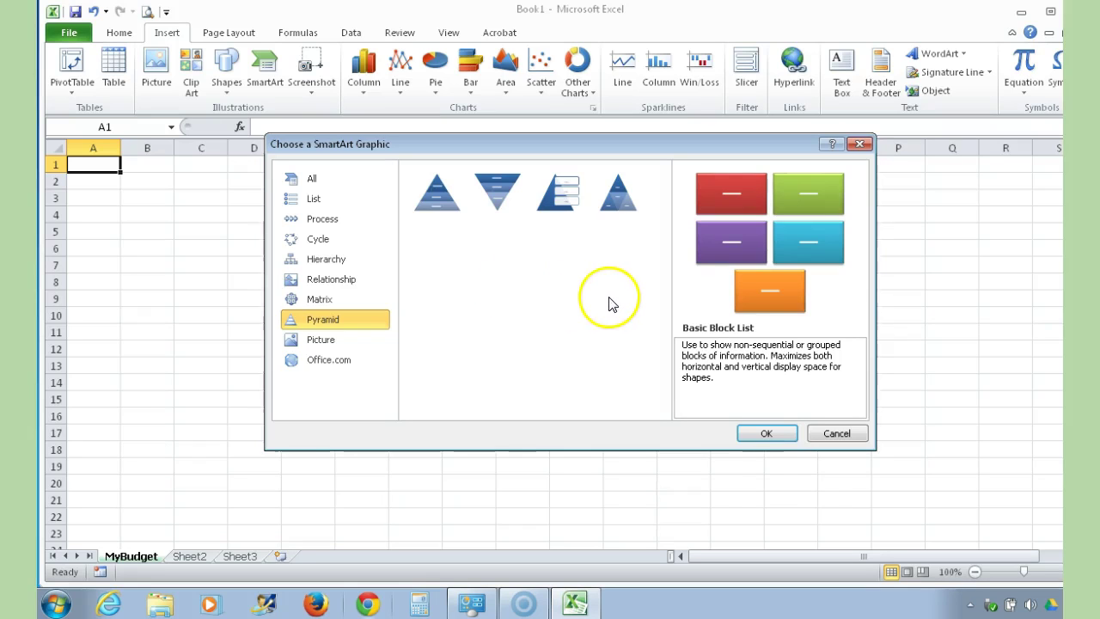
{"action": "left_click", "coordinate": [774, 436]}
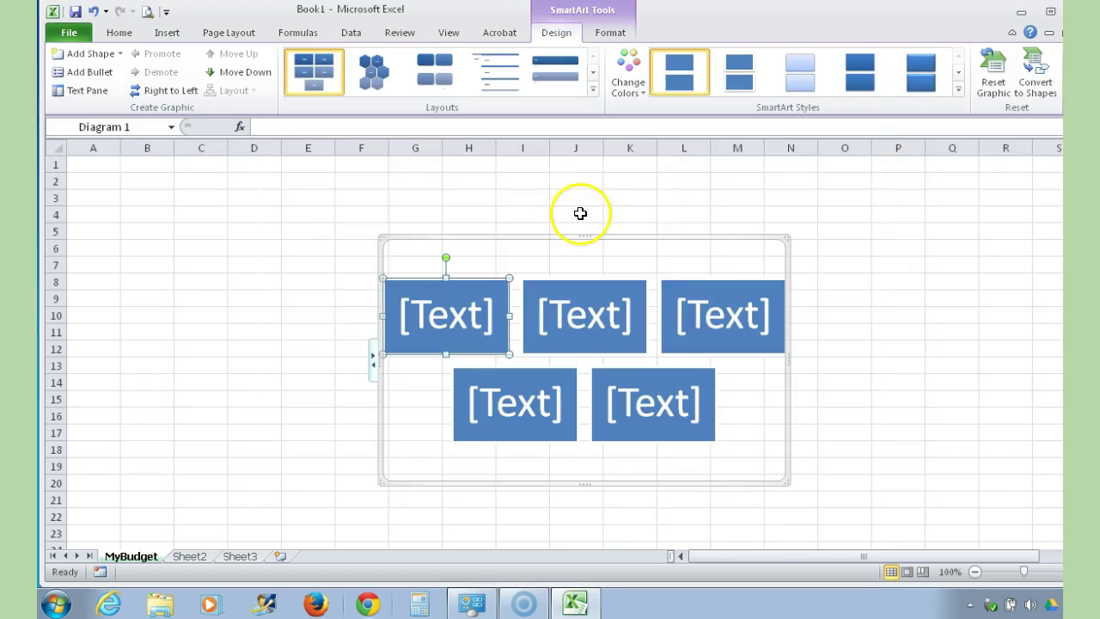
- Cancel moving the graphic and undo the SmartArt insertion
{"action": "right_click", "coordinate": [641, 239]}
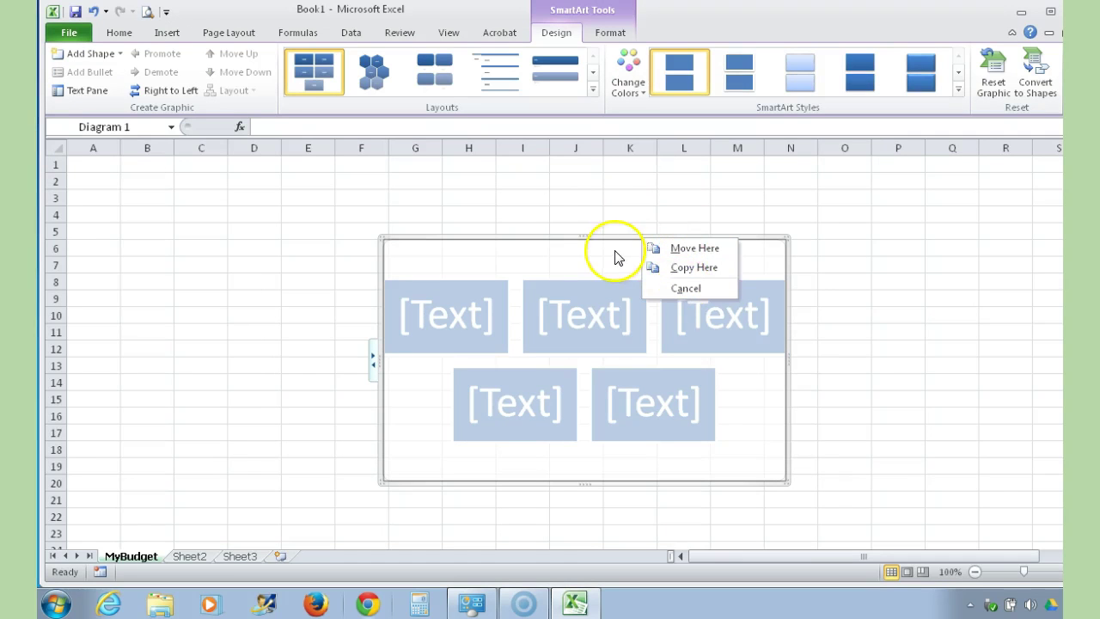
{"action": "left_click", "coordinate": [679, 287]}
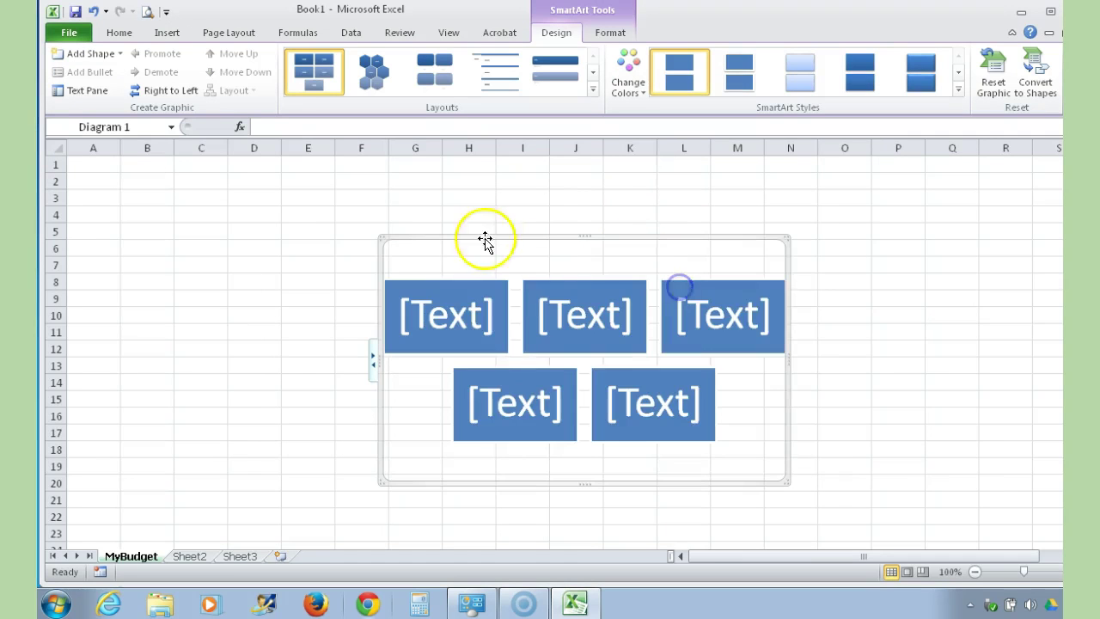
{"action": "left_click", "coordinate": [94, 12]}
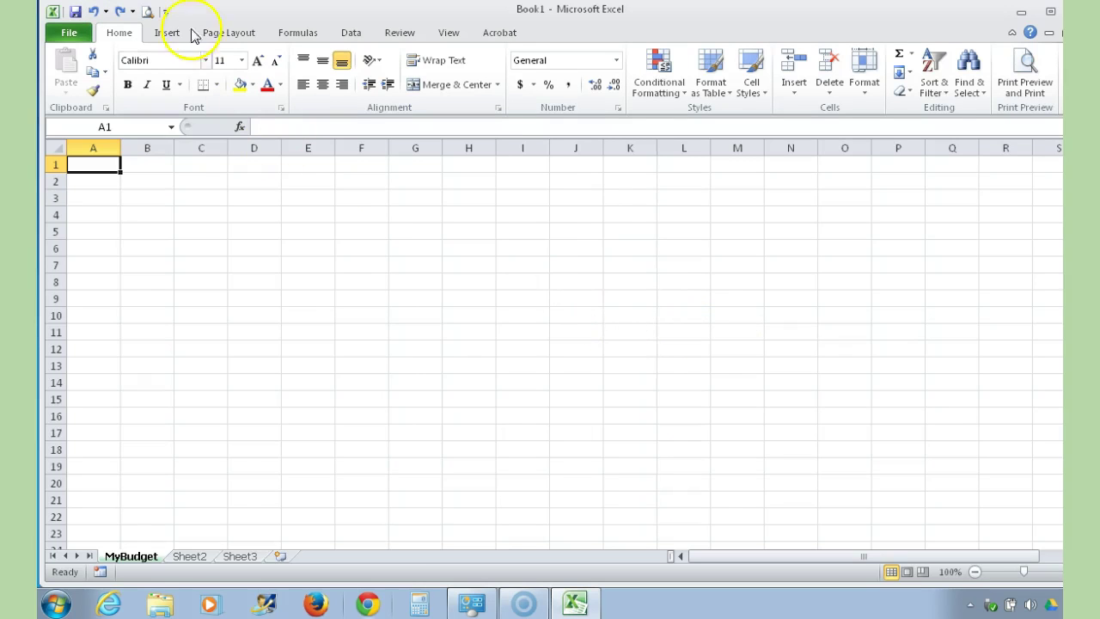
- Switch from the Insert commands to the Page Layout commands
{"action": "left_click", "coordinate": [166, 34]}
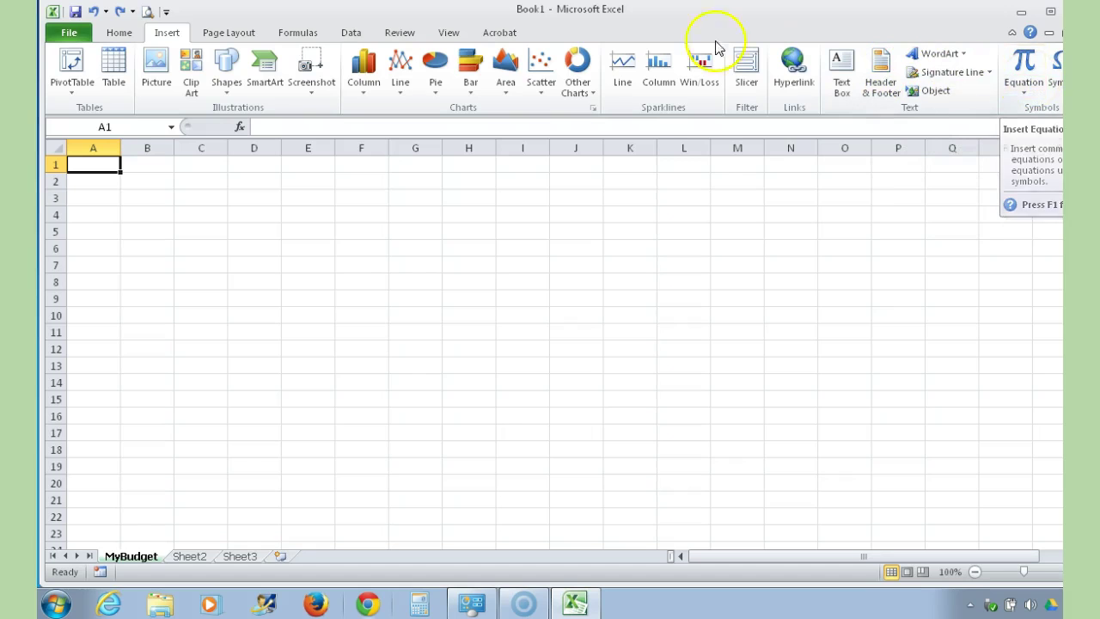
{"action": "left_click", "coordinate": [220, 39]}
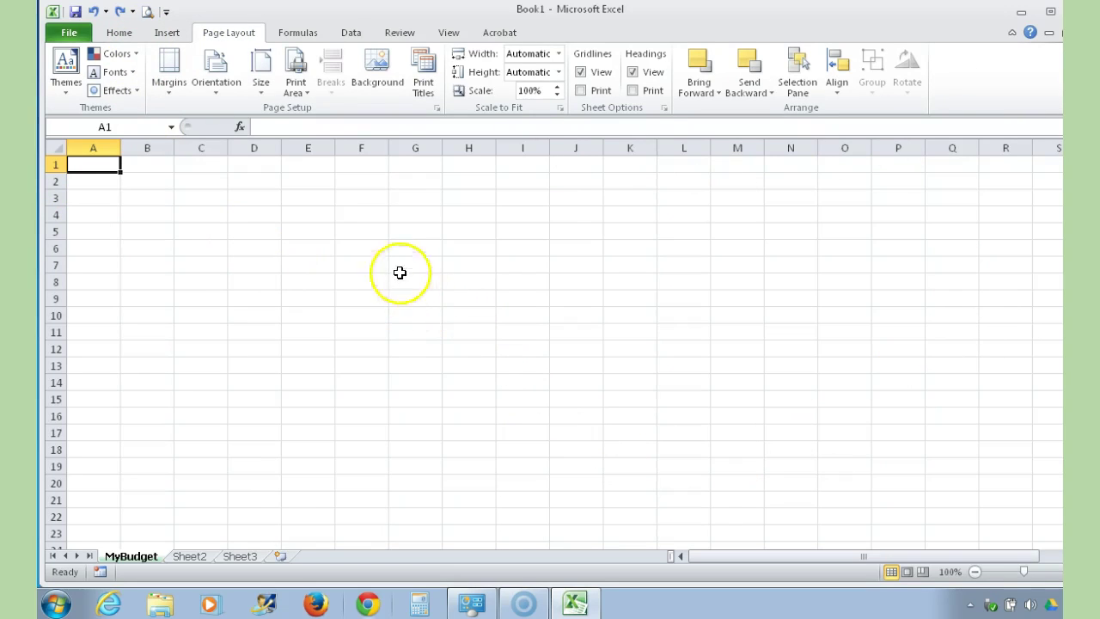
- Keep the page orientation at Portrait, then show the Formulas commands
{"action": "left_click", "coordinate": [216, 93]}
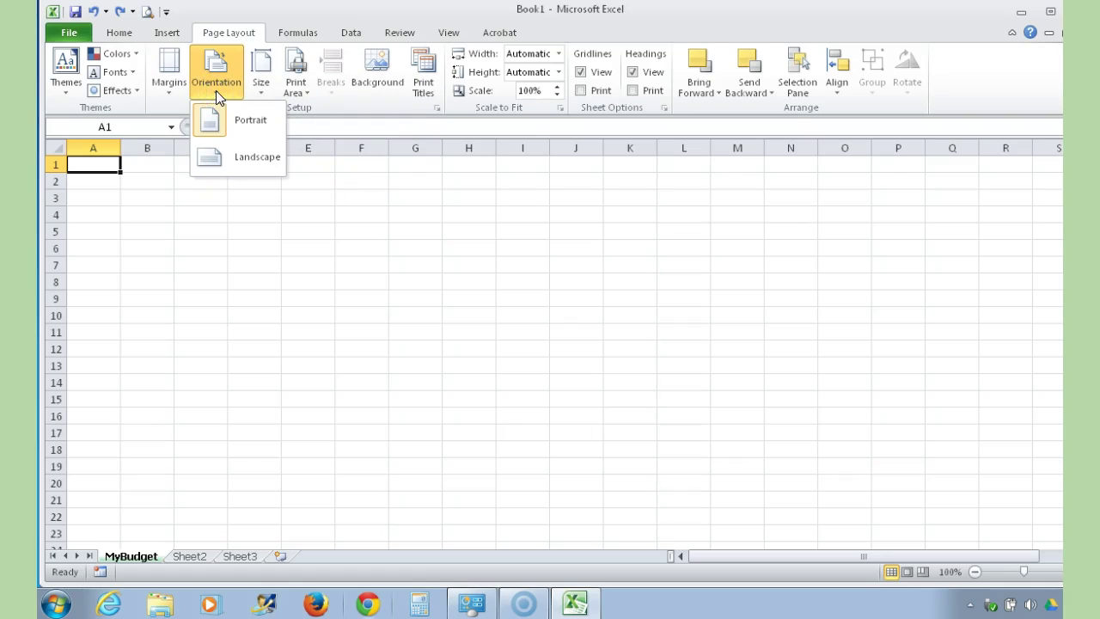
{"action": "left_click", "coordinate": [212, 120]}
{"action": "left_click", "coordinate": [381, 189]}
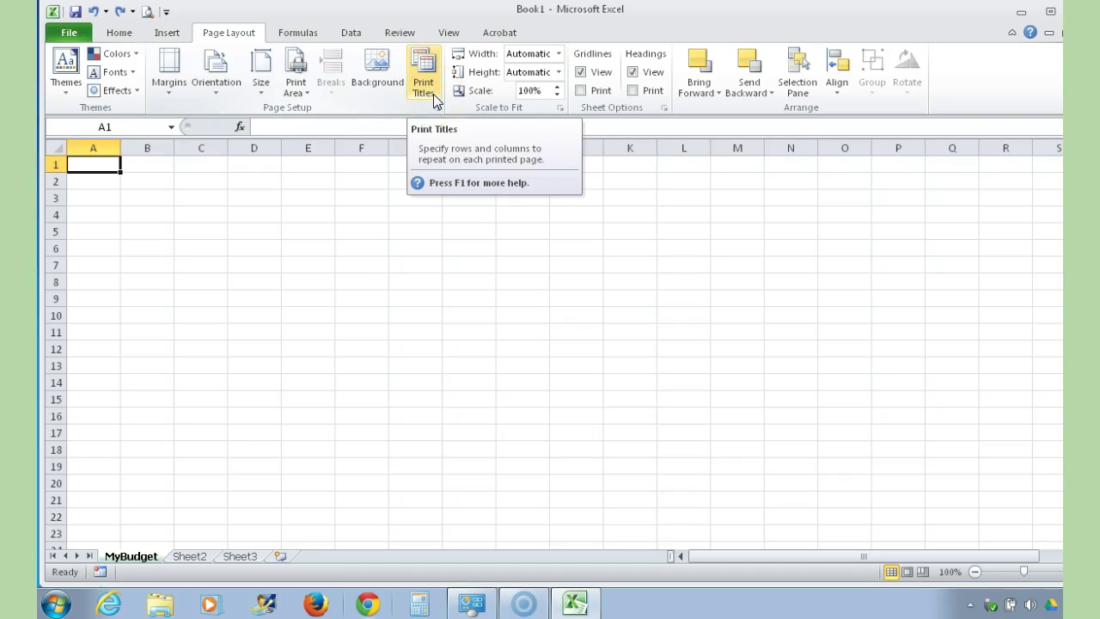
{"action": "left_click", "coordinate": [296, 35]}
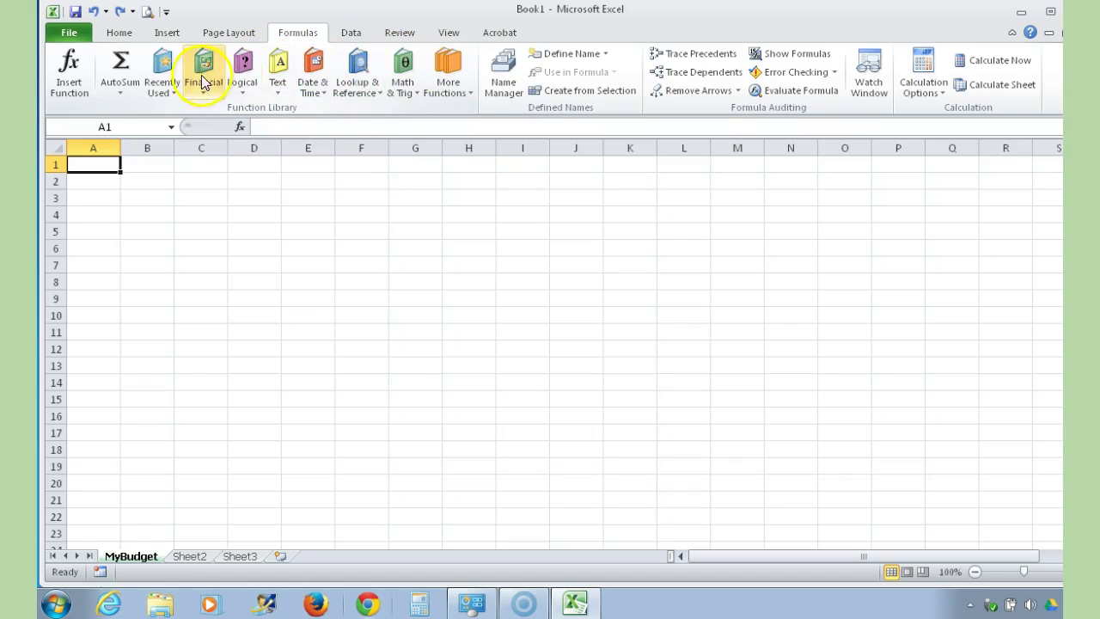
- Show the Data commands and click From Text under Get External Data
{"action": "left_click", "coordinate": [349, 36]}
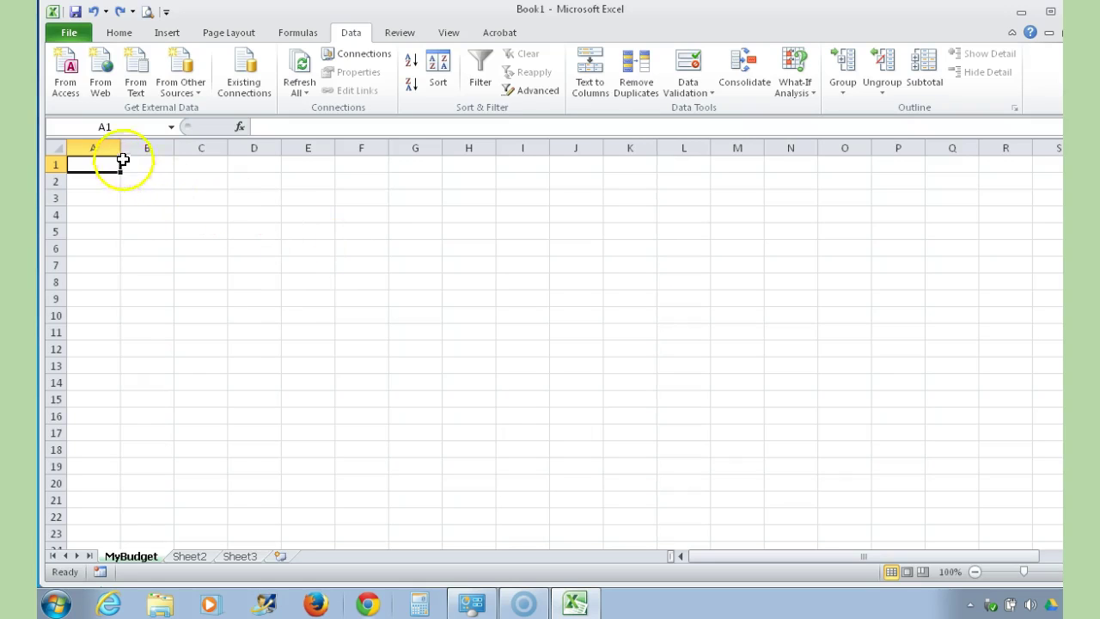
{"action": "left_click", "coordinate": [143, 76]}
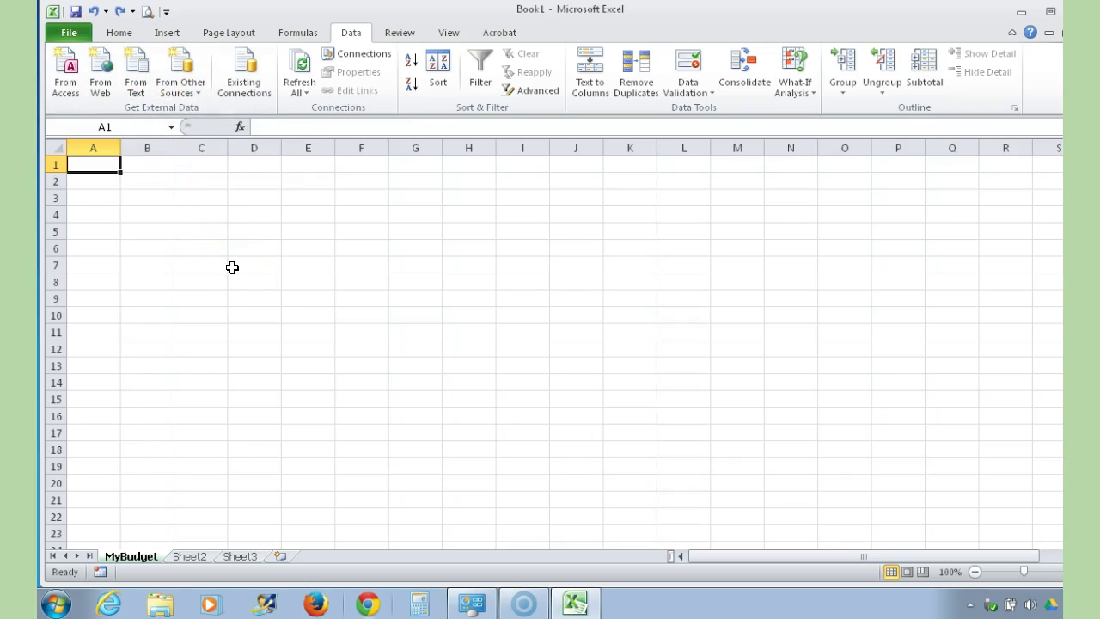
- Try Page Layout and Page Break Preview views, then return the sheet to Normal view
{"action": "left_click", "coordinate": [403, 35]}
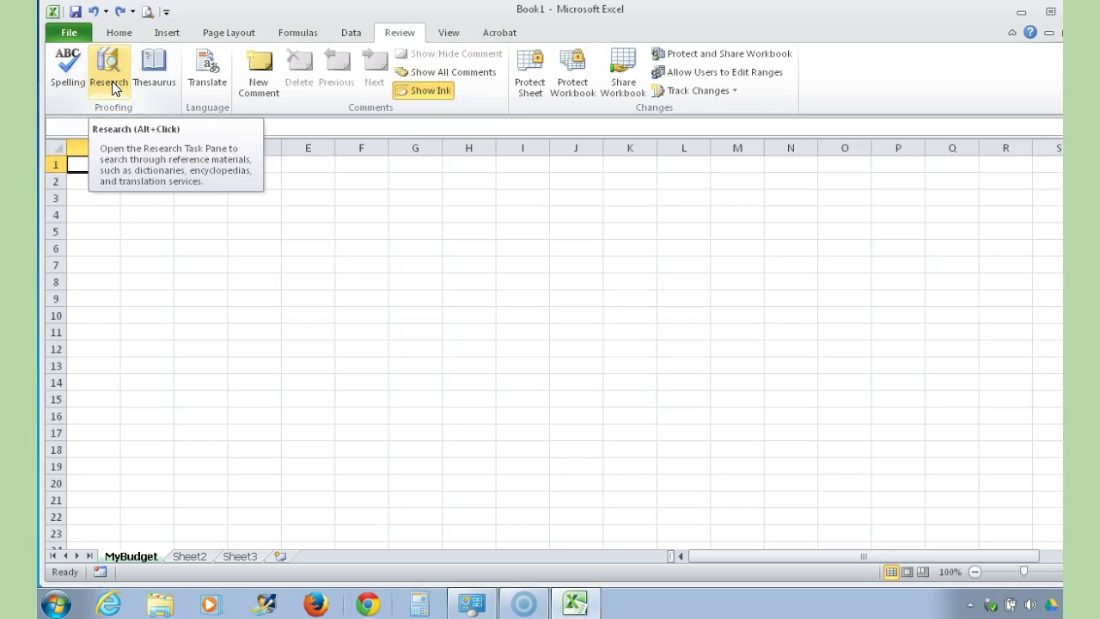
{"action": "left_click", "coordinate": [451, 33]}
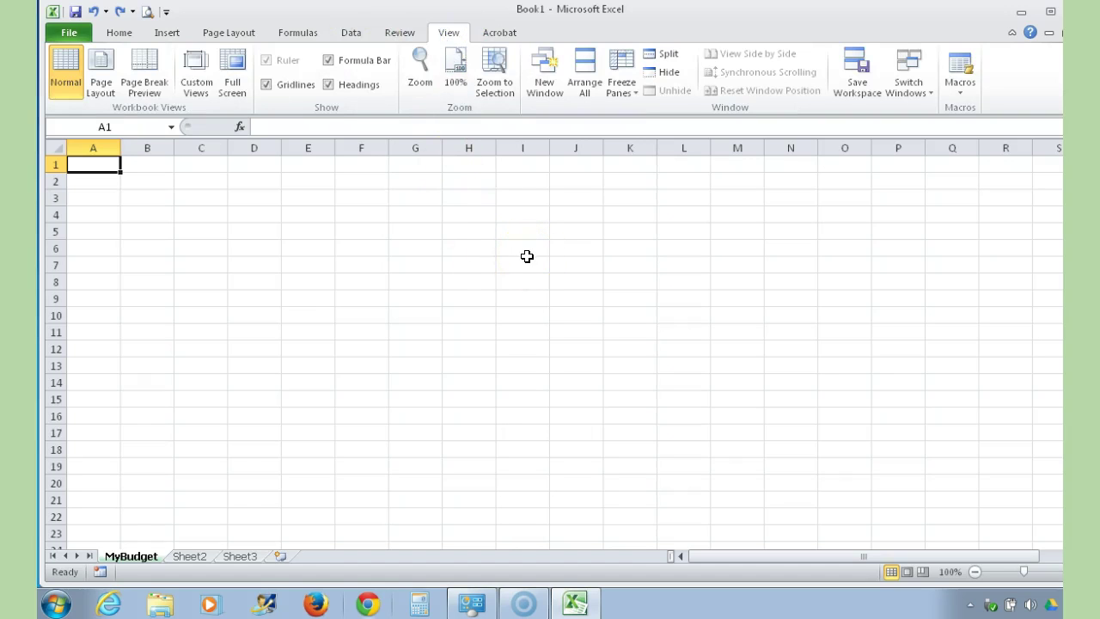
{"action": "left_click", "coordinate": [109, 65]}
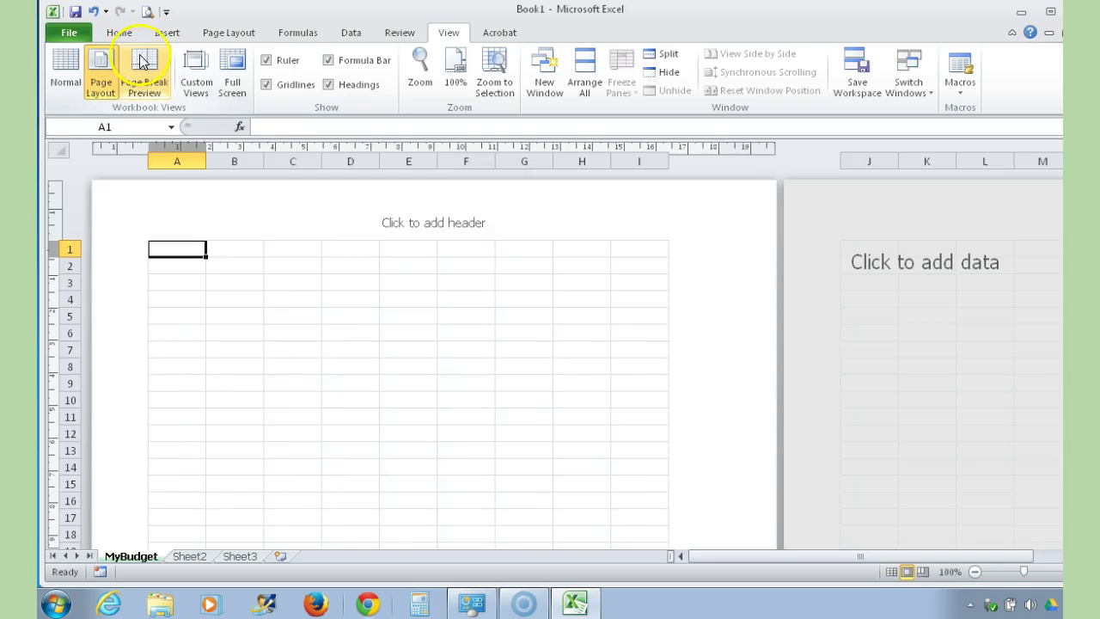
{"action": "left_click", "coordinate": [145, 64]}
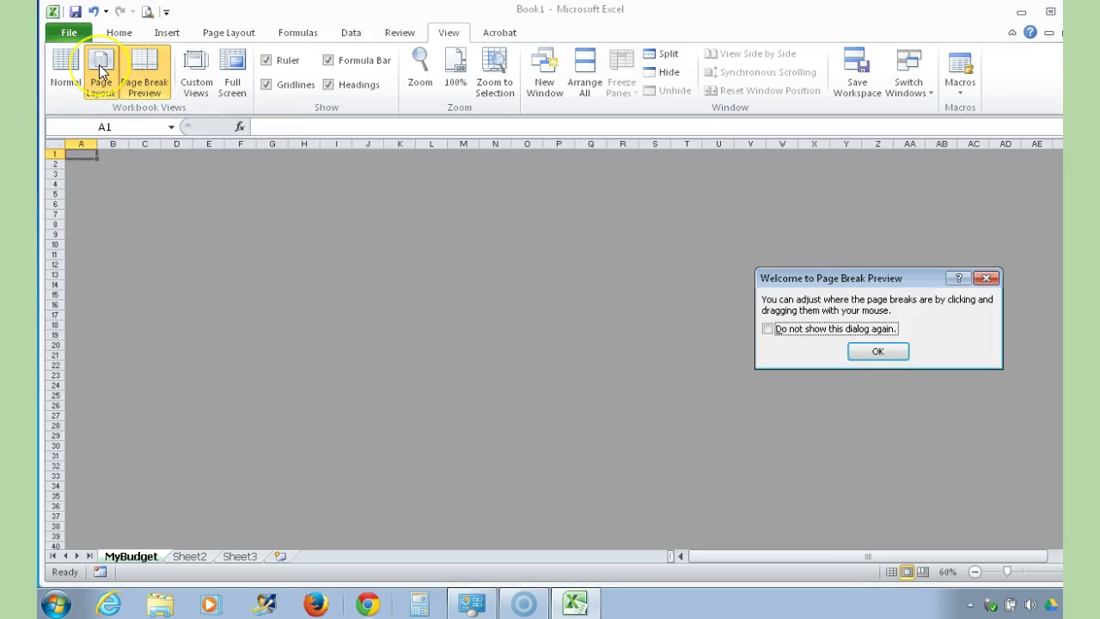
{"action": "left_click", "coordinate": [53, 70]}
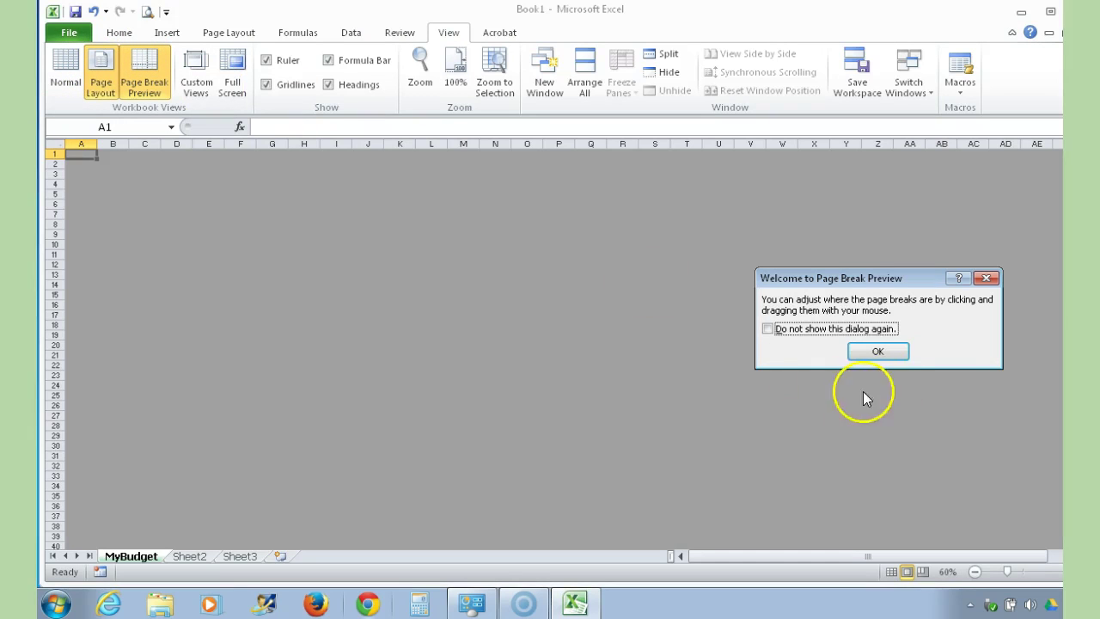
{"action": "left_click", "coordinate": [878, 351]}
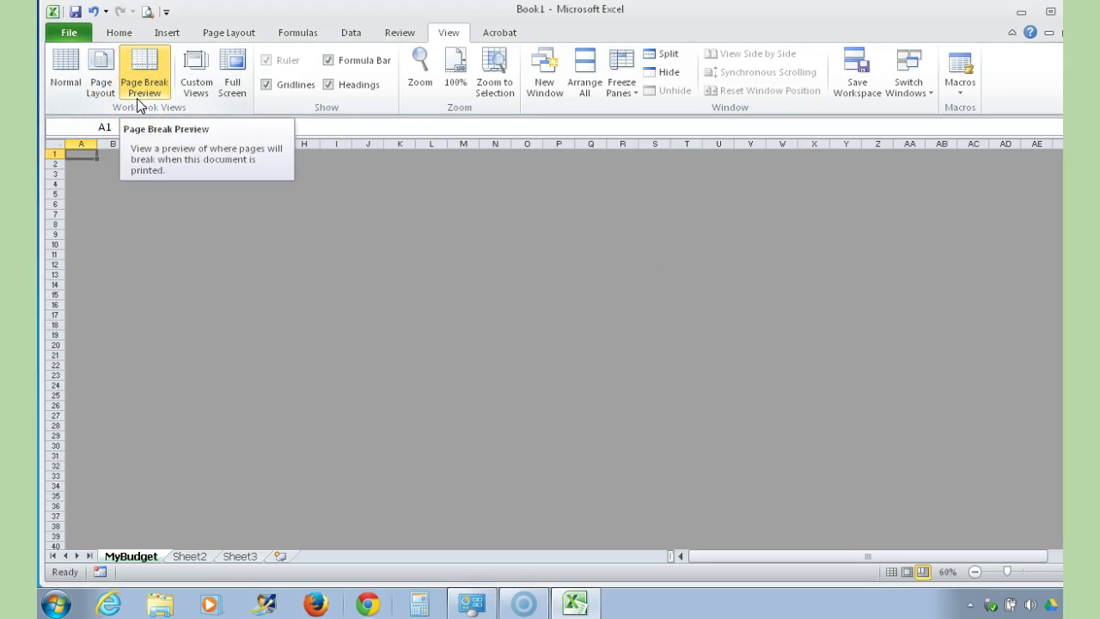
{"action": "left_click", "coordinate": [61, 69]}
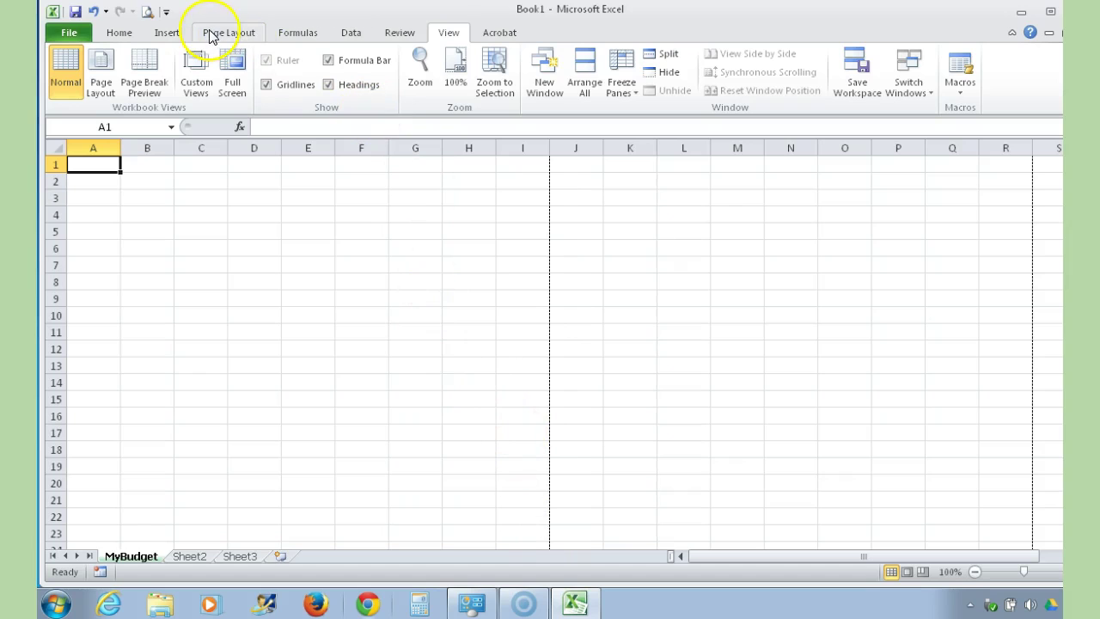
- Show the Page Layout orientation choices, then scroll the sheet back up to row 1
{"action": "left_click", "coordinate": [210, 35]}
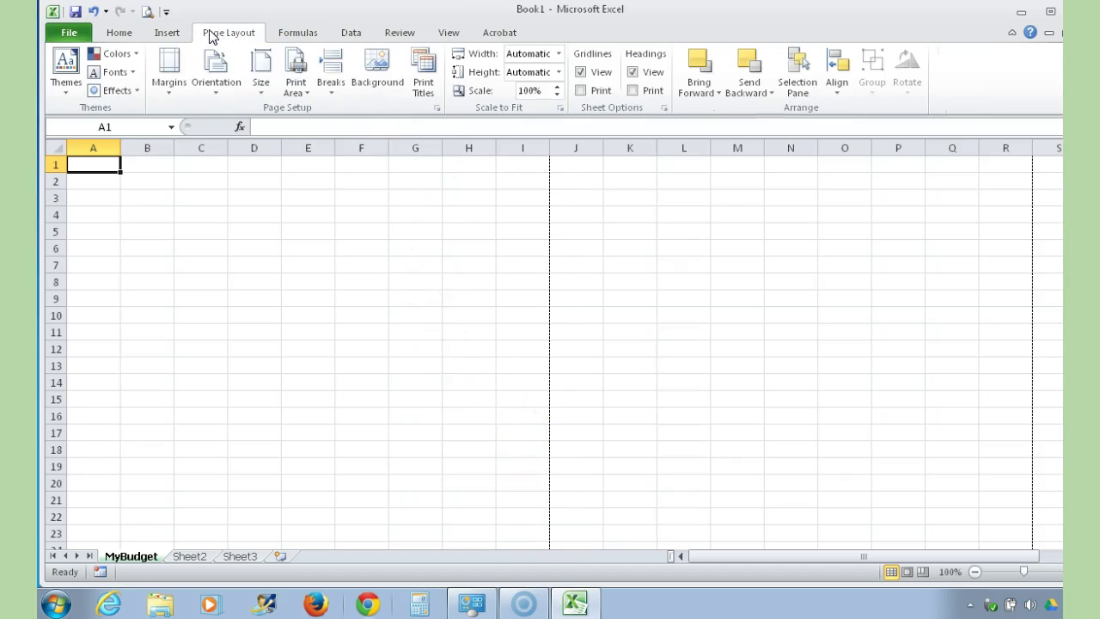
{"action": "left_click", "coordinate": [212, 69]}
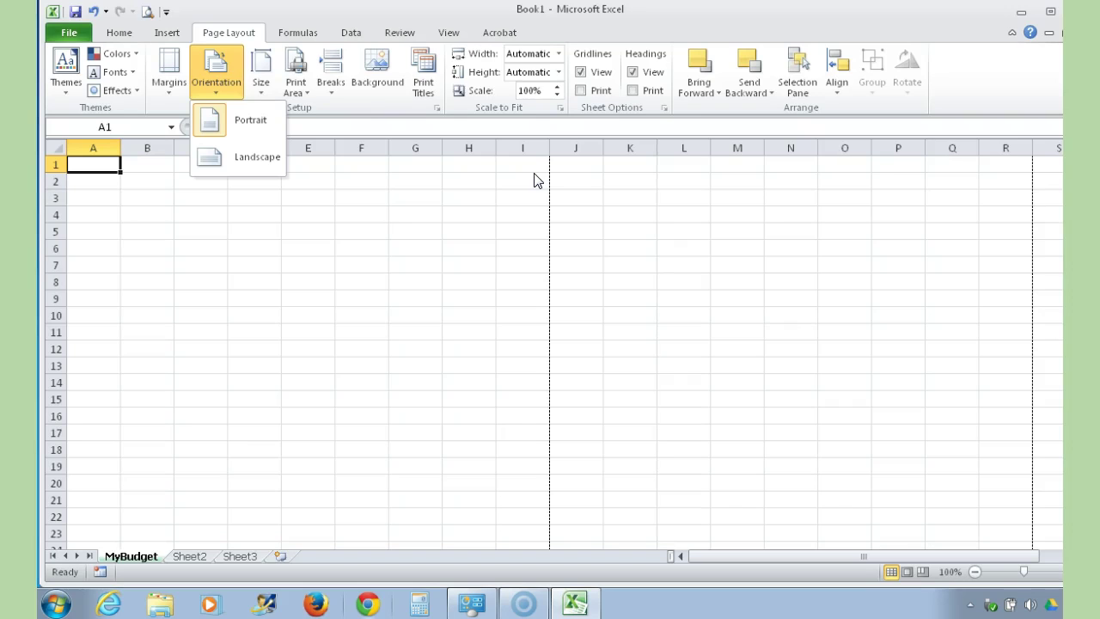
{"action": "left_click_drag", "start_coordinate": [1063, 206], "coordinate": [1063, 217]}
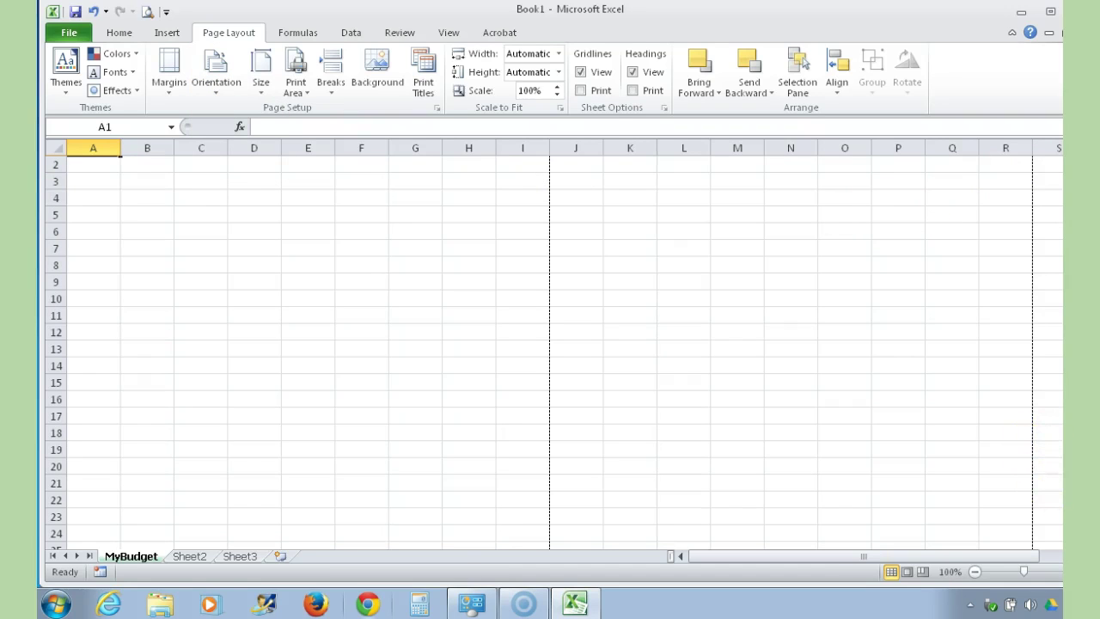
{"action": "left_click_drag", "start_coordinate": [1063, 217], "coordinate": [1063, 254]}
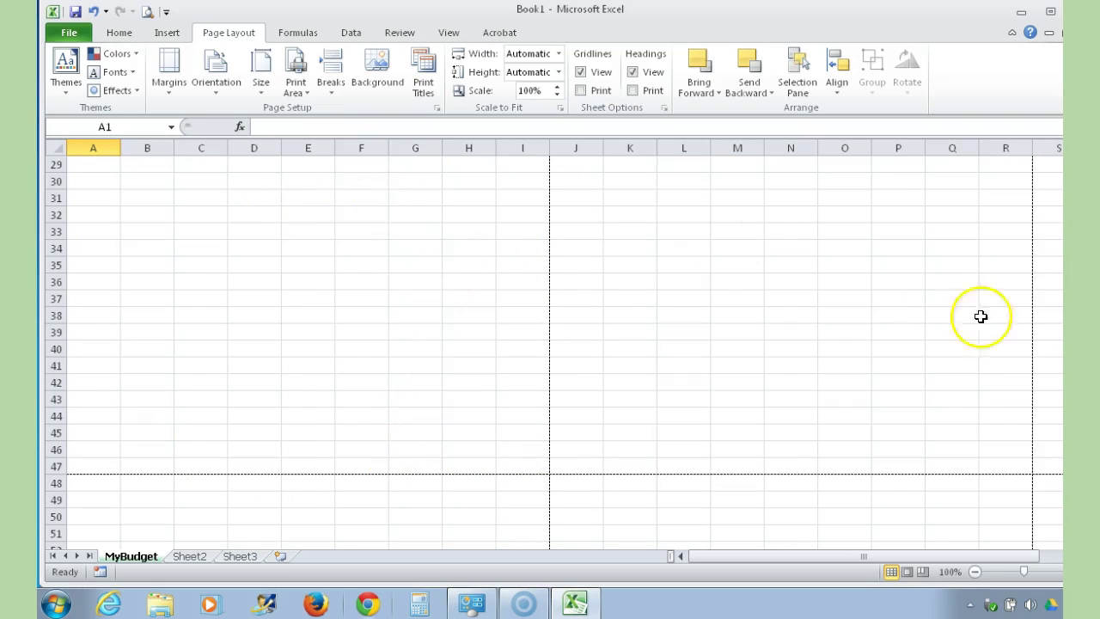
{"action": "left_click_drag", "start_coordinate": [1063, 389], "coordinate": [1063, 172]}
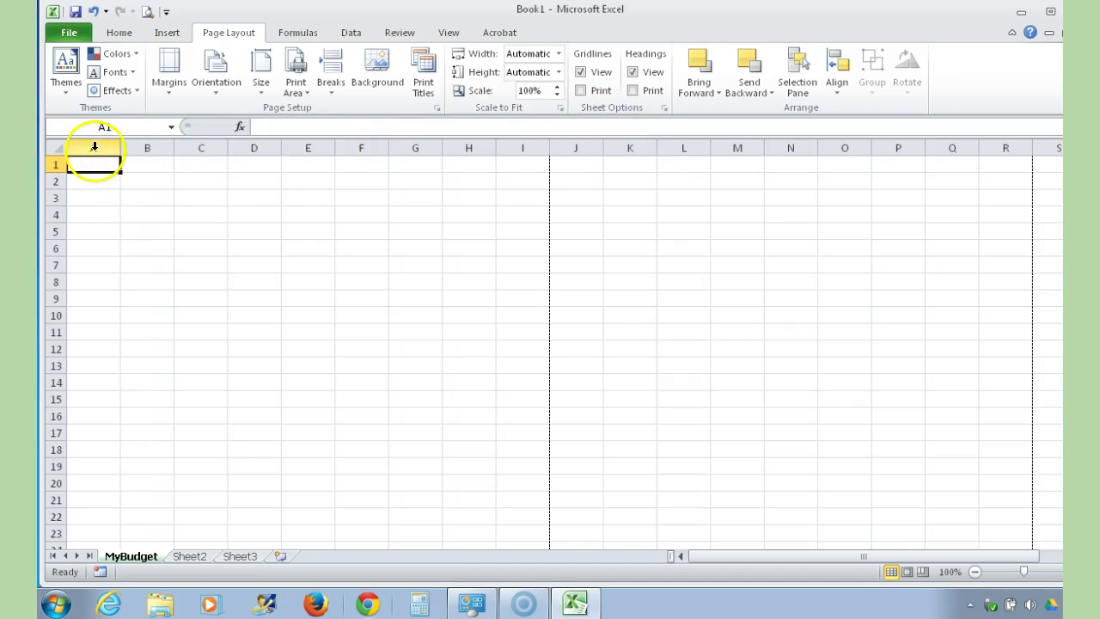
{"action": "left_click_drag", "start_coordinate": [94, 147], "coordinate": [735, 148]}
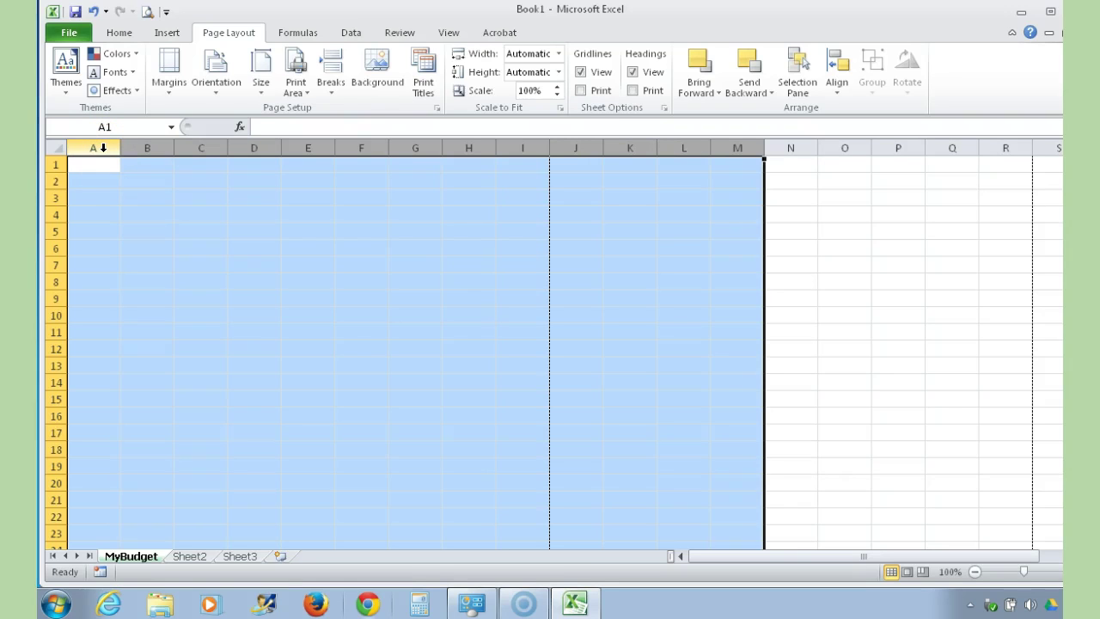
{"action": "left_click_drag", "start_coordinate": [53, 164], "coordinate": [53, 495]}
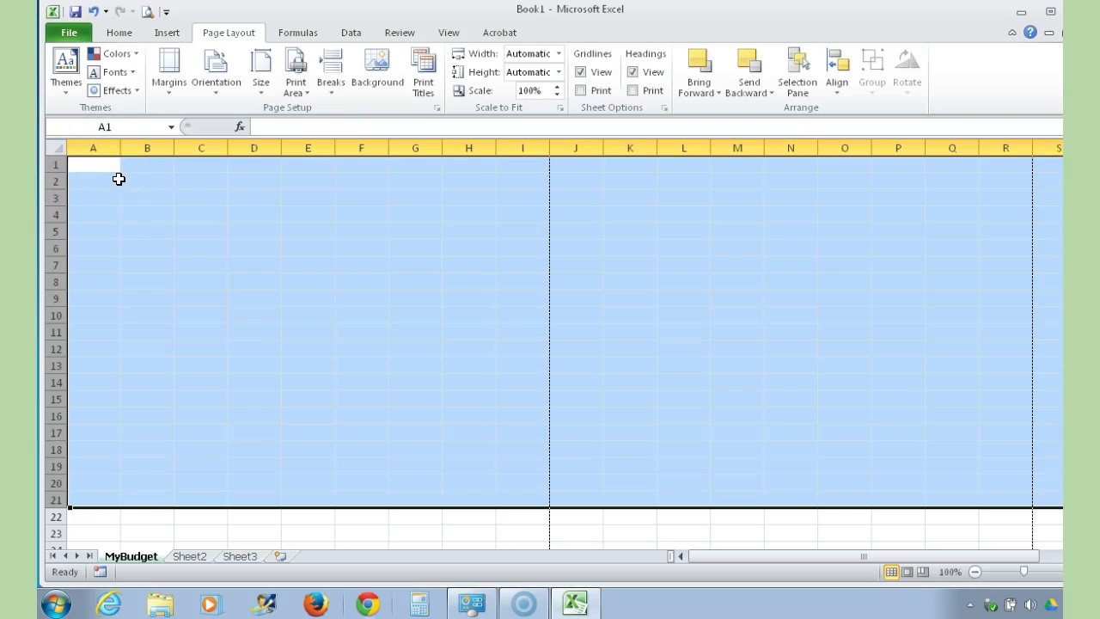
{"action": "left_click", "coordinate": [100, 166]}
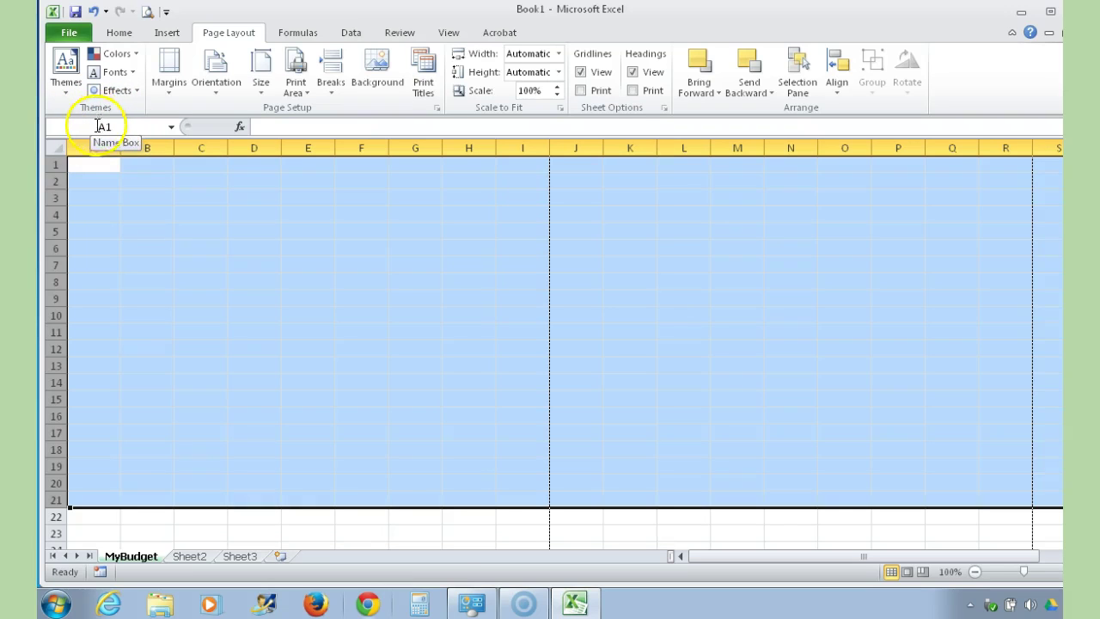
{"action": "left_click", "coordinate": [92, 165]}
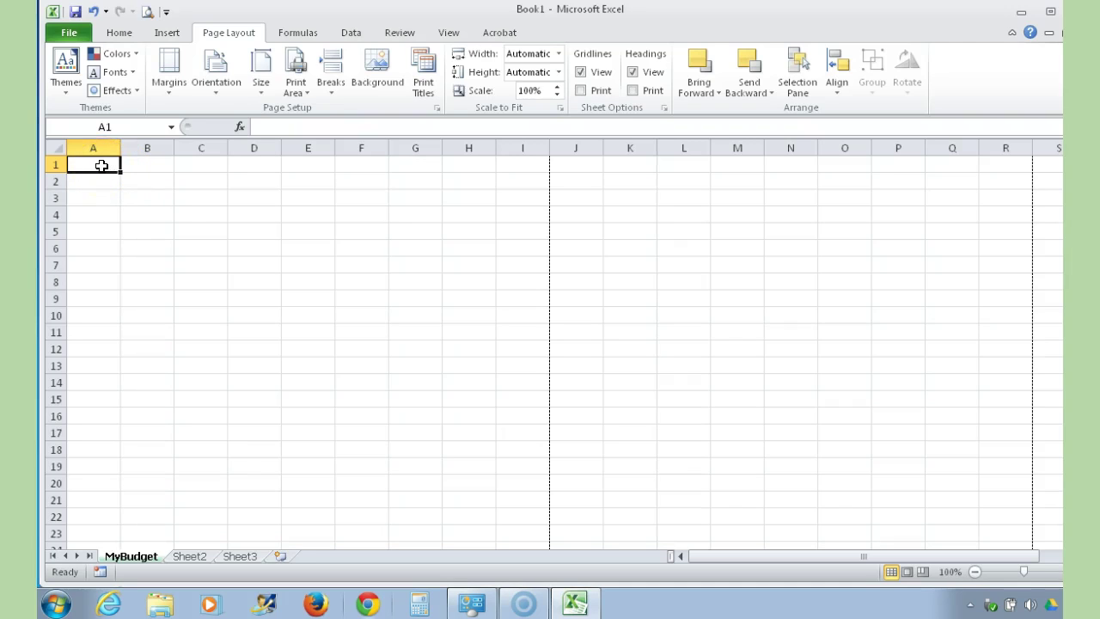
- Enter 1 in cell A1, fill it down to A13, then undo the fill
{"action": "left_click", "coordinate": [101, 165]}
{"action": "type", "text": "1"}
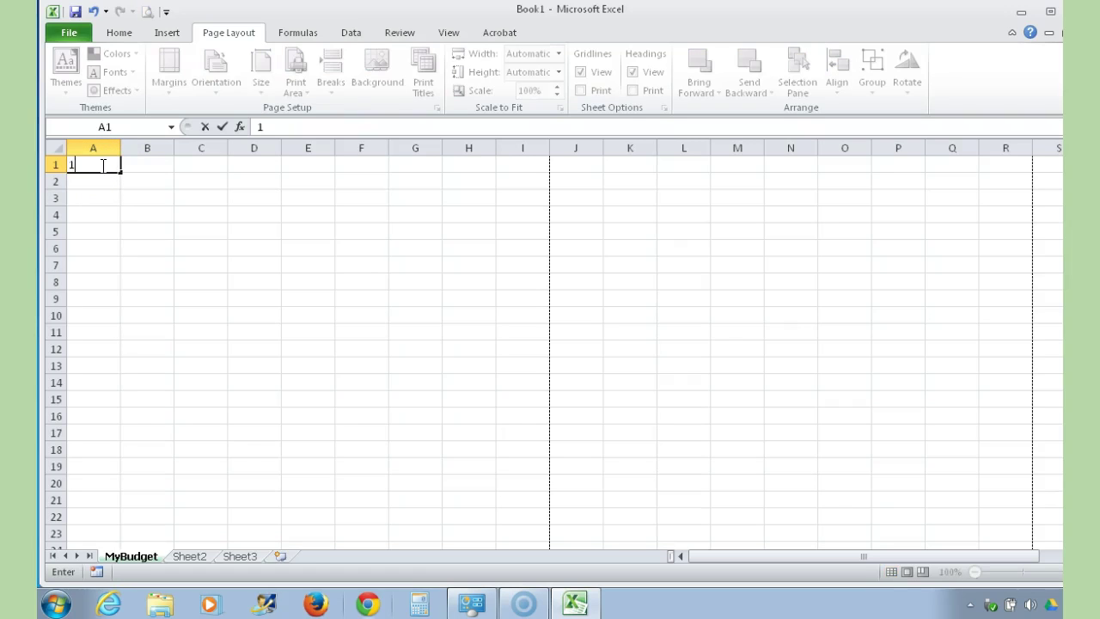
{"action": "left_click", "coordinate": [92, 180]}
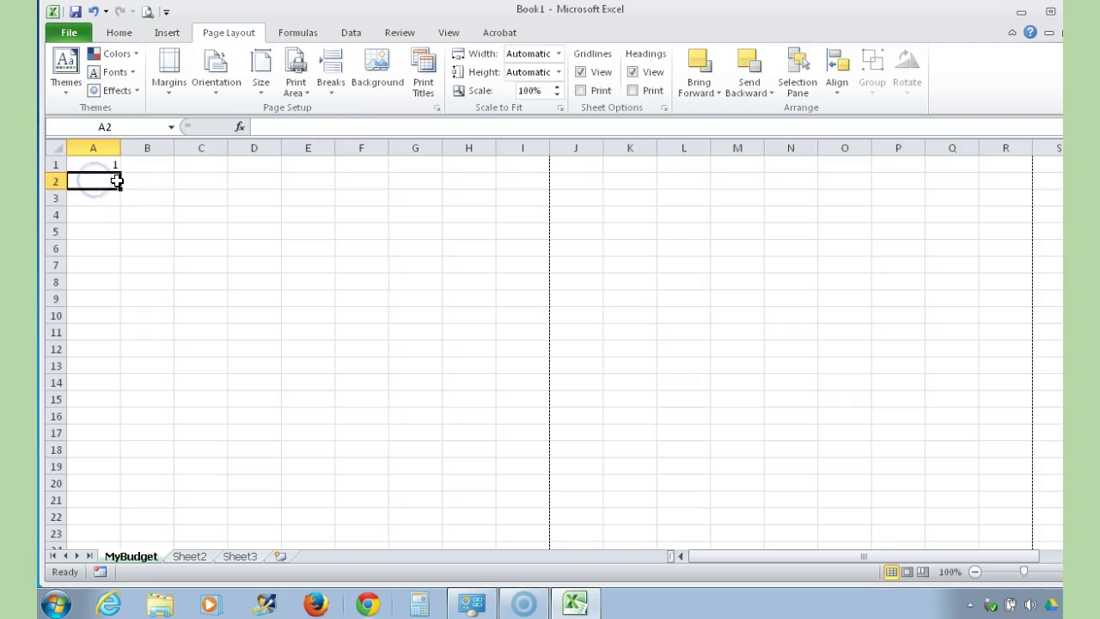
{"action": "left_click", "coordinate": [99, 162]}
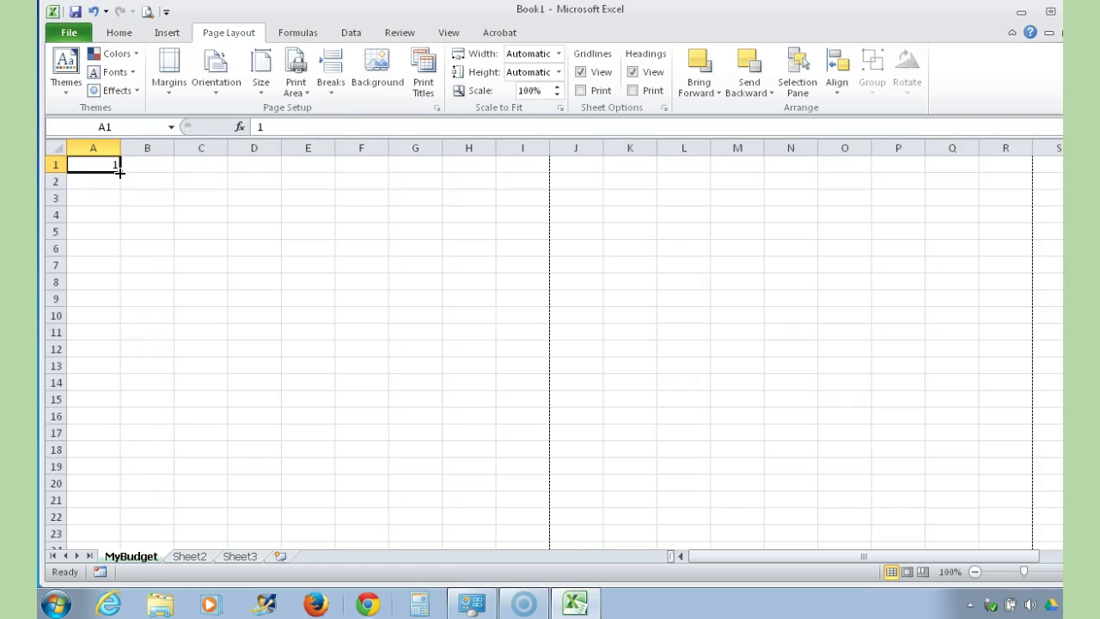
{"action": "left_click_drag", "start_coordinate": [120, 173], "coordinate": [111, 380]}
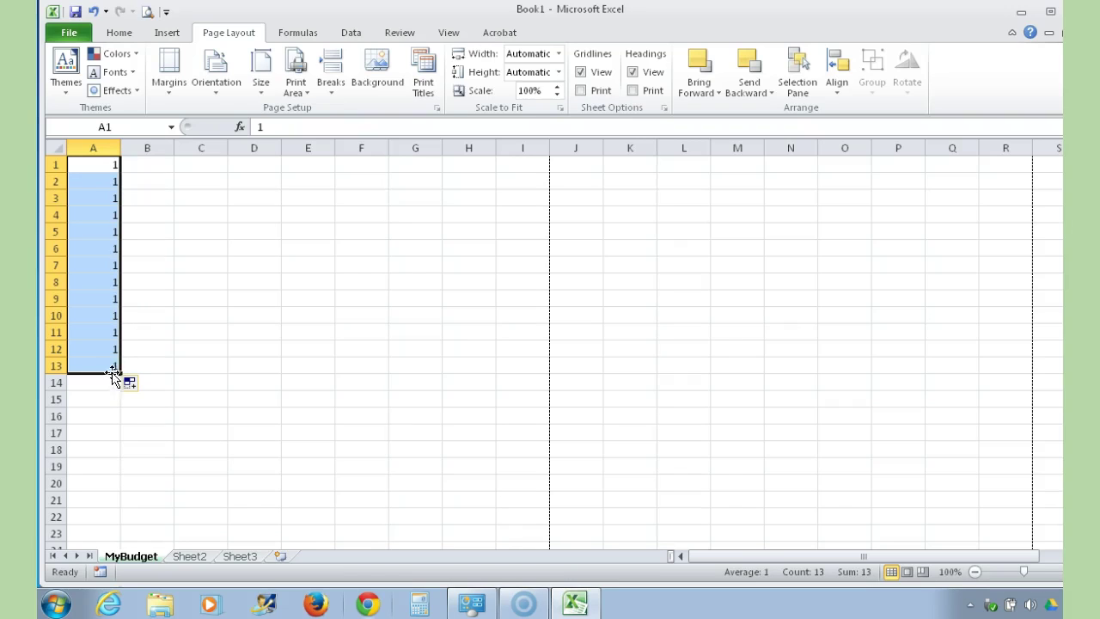
{"action": "left_click", "coordinate": [92, 11]}
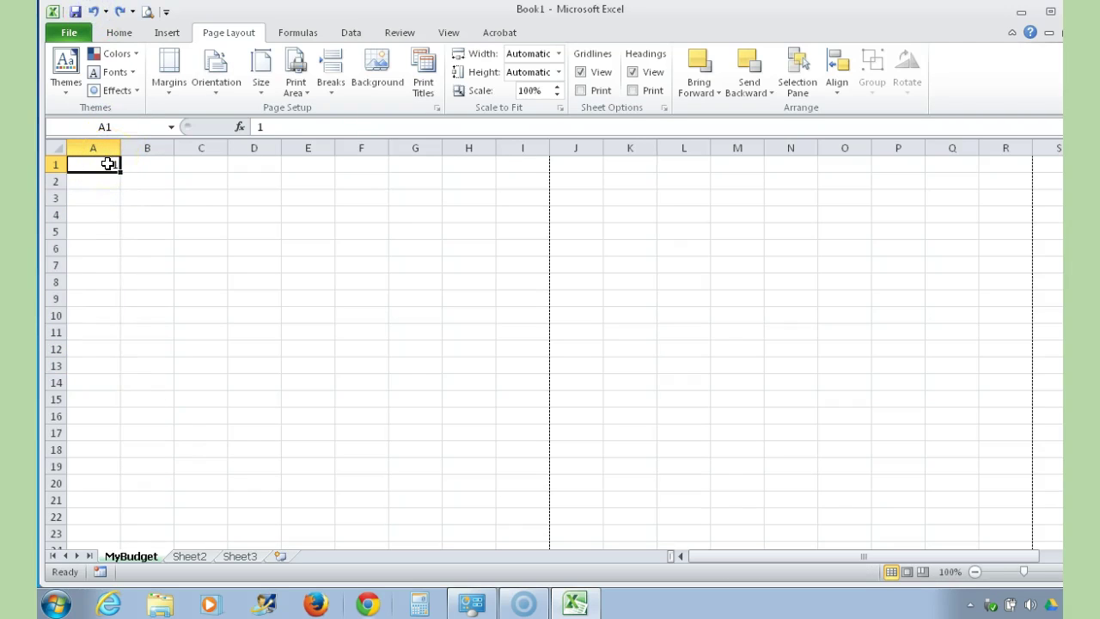
- Enter 1 in A1 and 2 in A2, then extend the series down column A to row 17
{"action": "double_click", "coordinate": [107, 163]}
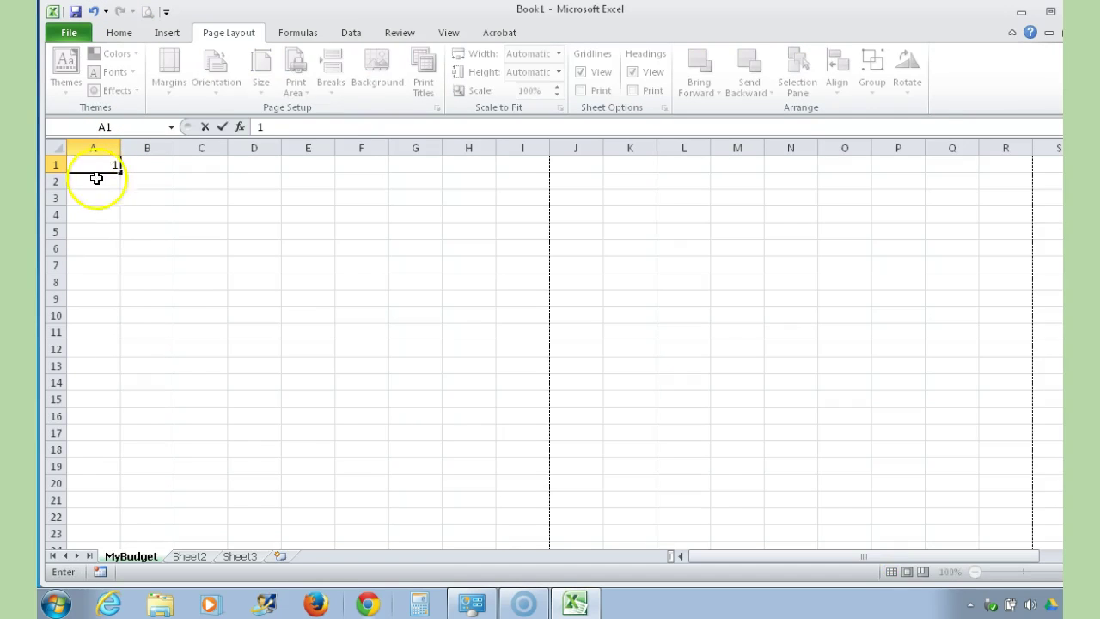
{"action": "key", "text": "Return"}
{"action": "type", "text": "2"}
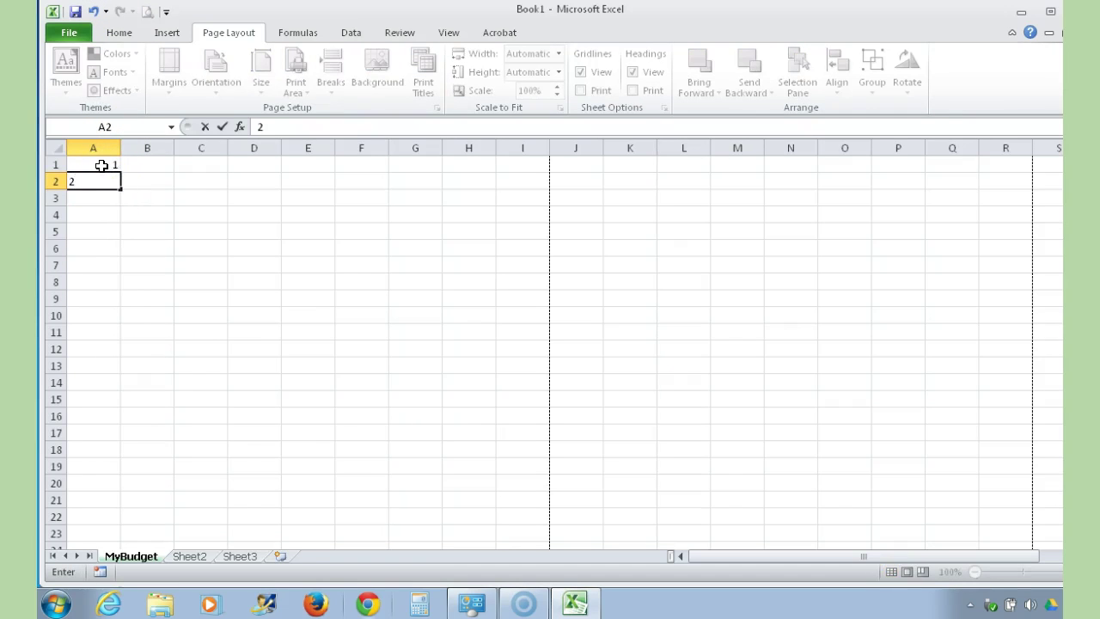
{"action": "left_click", "coordinate": [103, 164]}
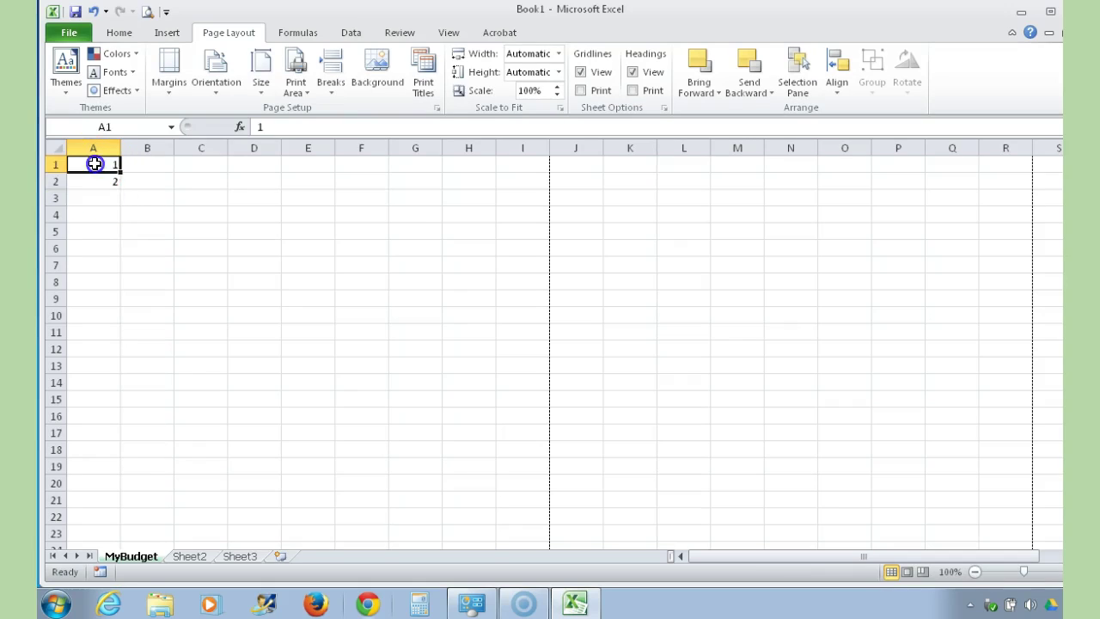
{"action": "left_click_drag", "start_coordinate": [94, 163], "coordinate": [94, 178]}
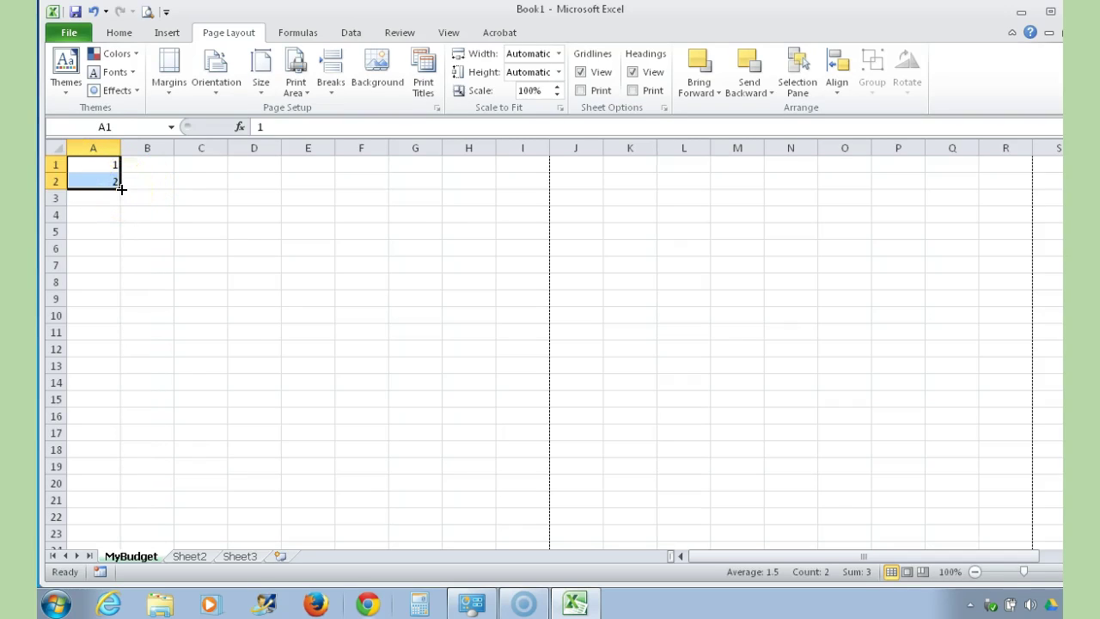
{"action": "left_click_drag", "start_coordinate": [121, 189], "coordinate": [123, 486]}
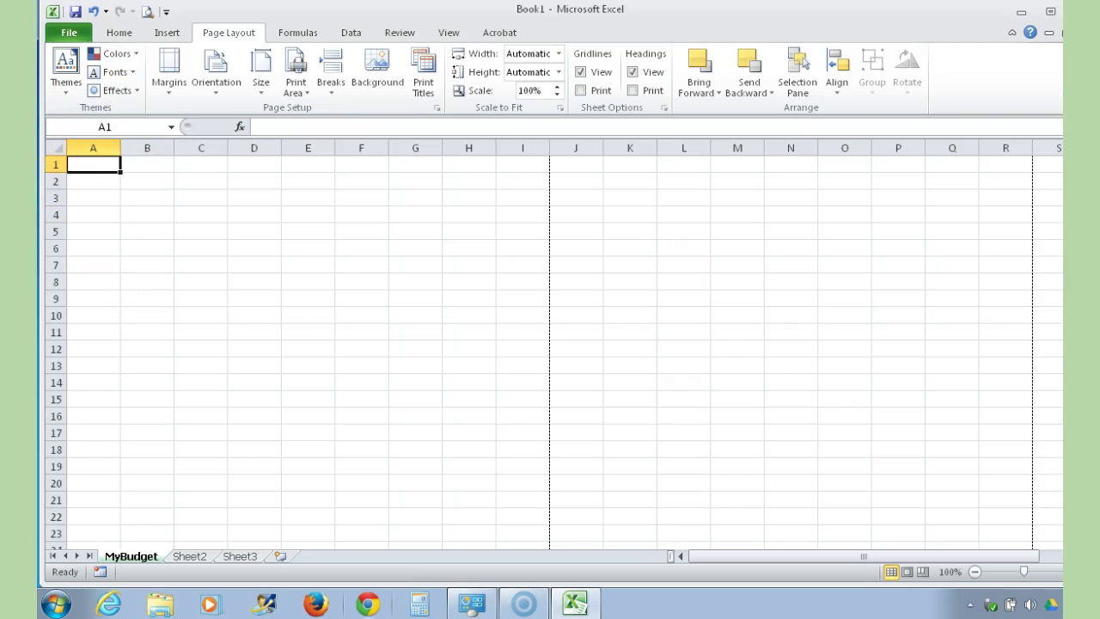
- Save the workbook to the Desktop as ExcelTraining, replacing the default Book1 name
{"action": "left_click", "coordinate": [66, 33]}
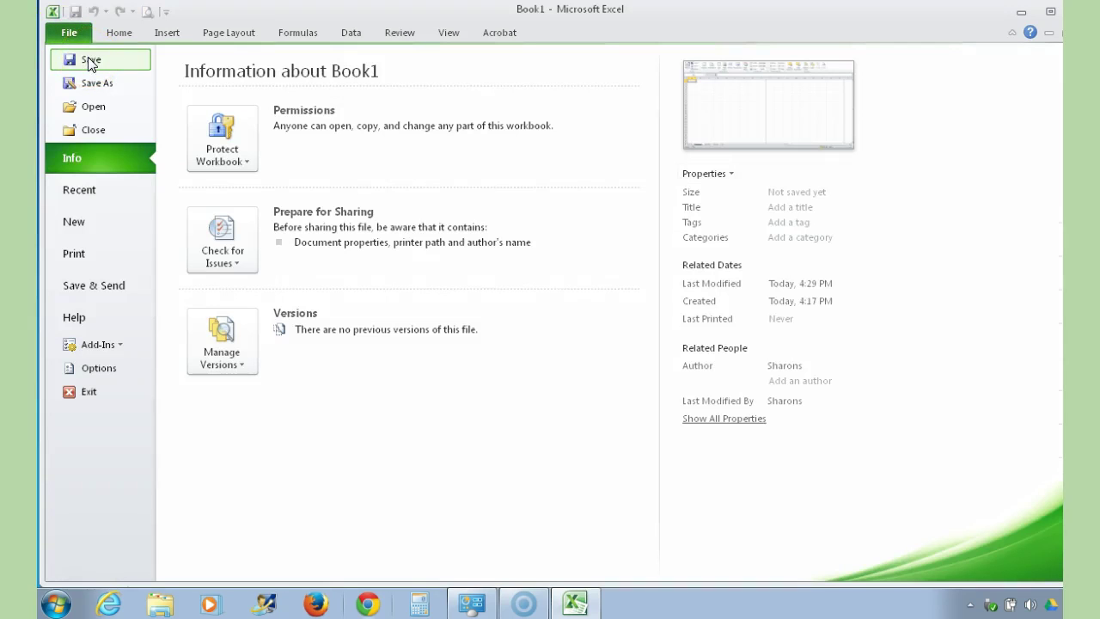
{"action": "left_click", "coordinate": [89, 60]}
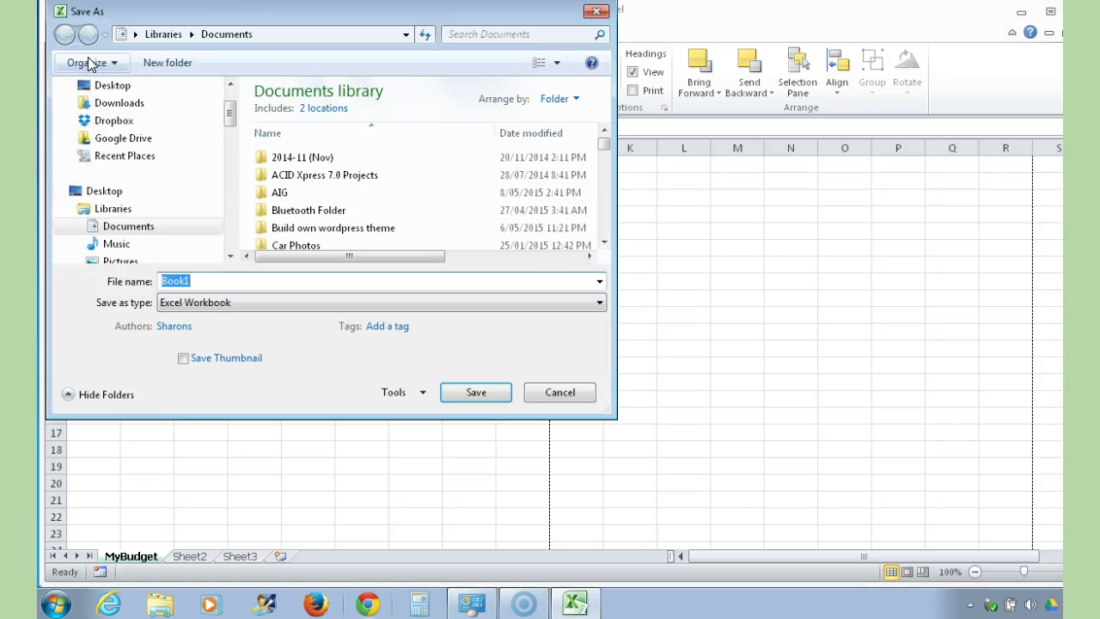
{"action": "left_click", "coordinate": [113, 85]}
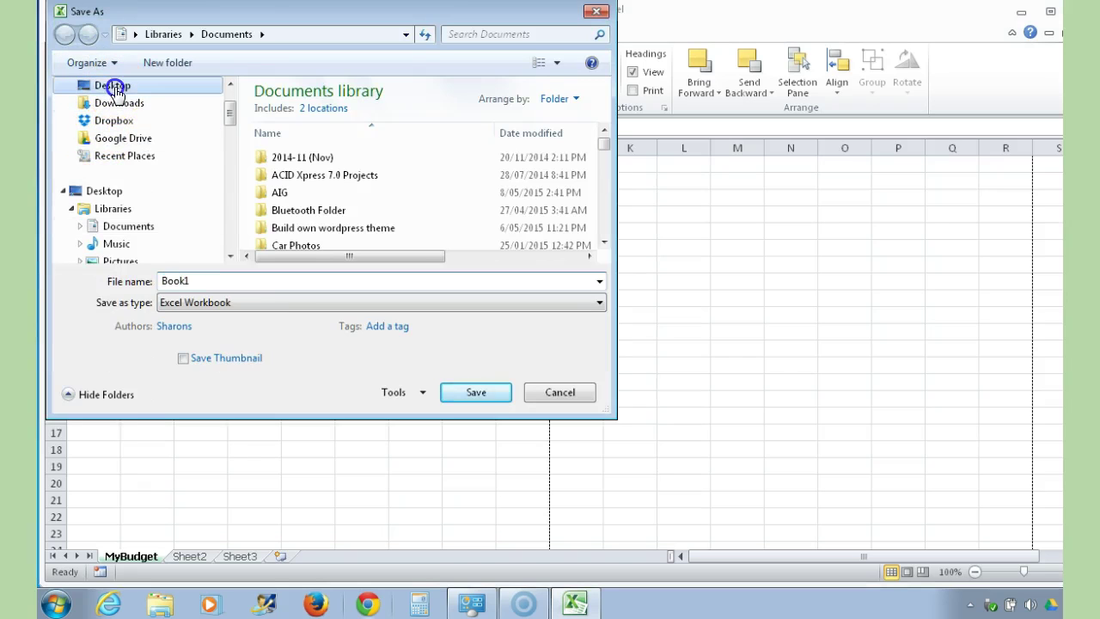
{"action": "double_click", "coordinate": [193, 283]}
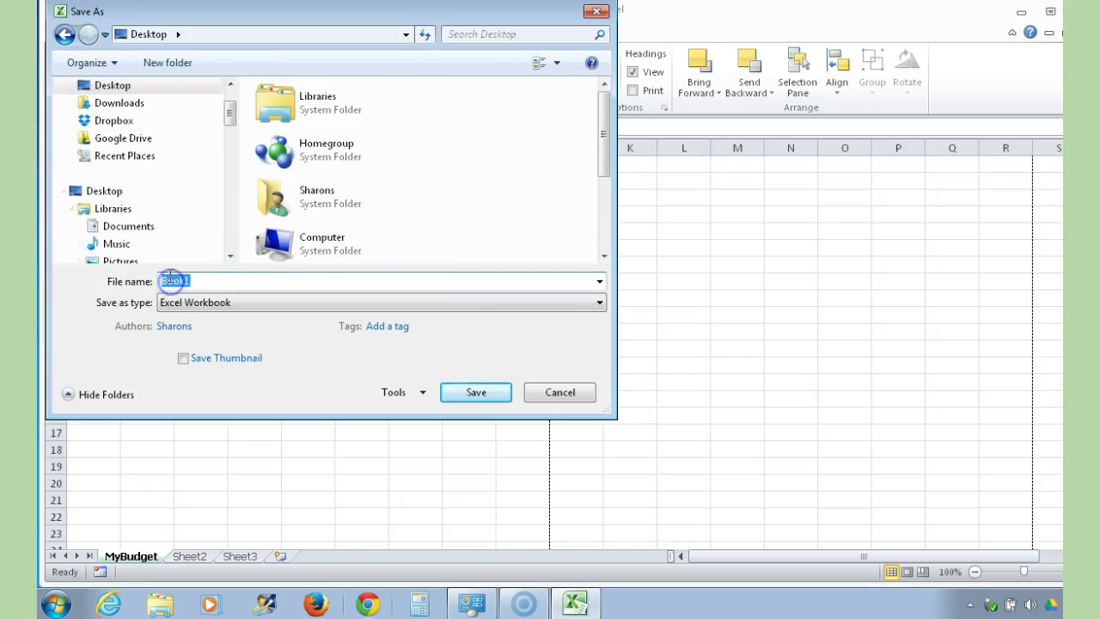
{"action": "type", "text": "Exce"}
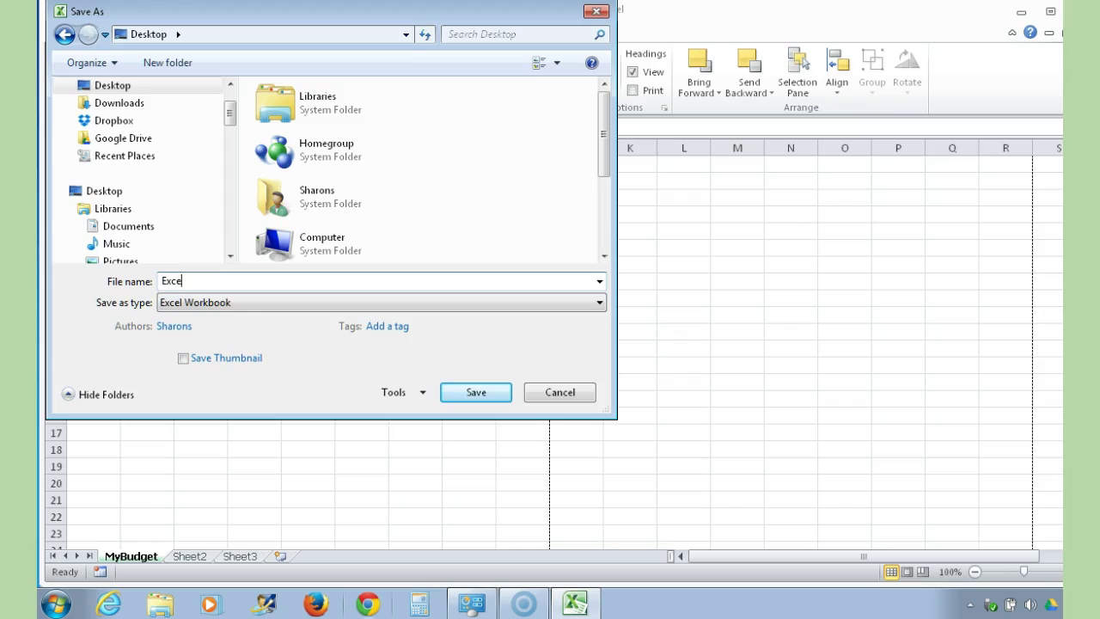
{"action": "type", "text": "lTraining"}
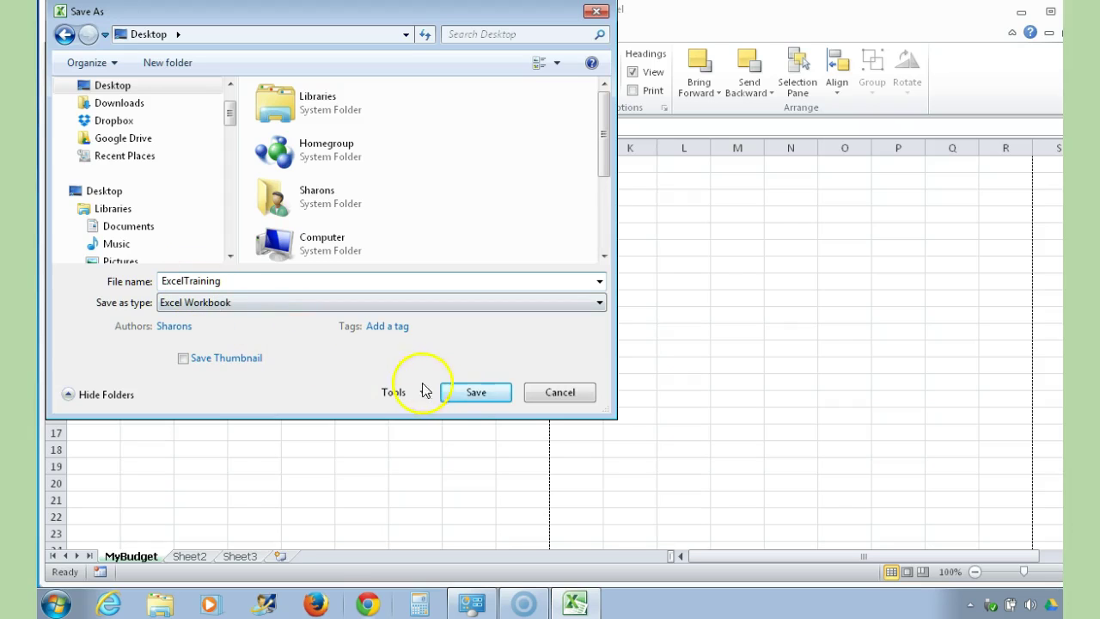
{"action": "left_click", "coordinate": [475, 392]}
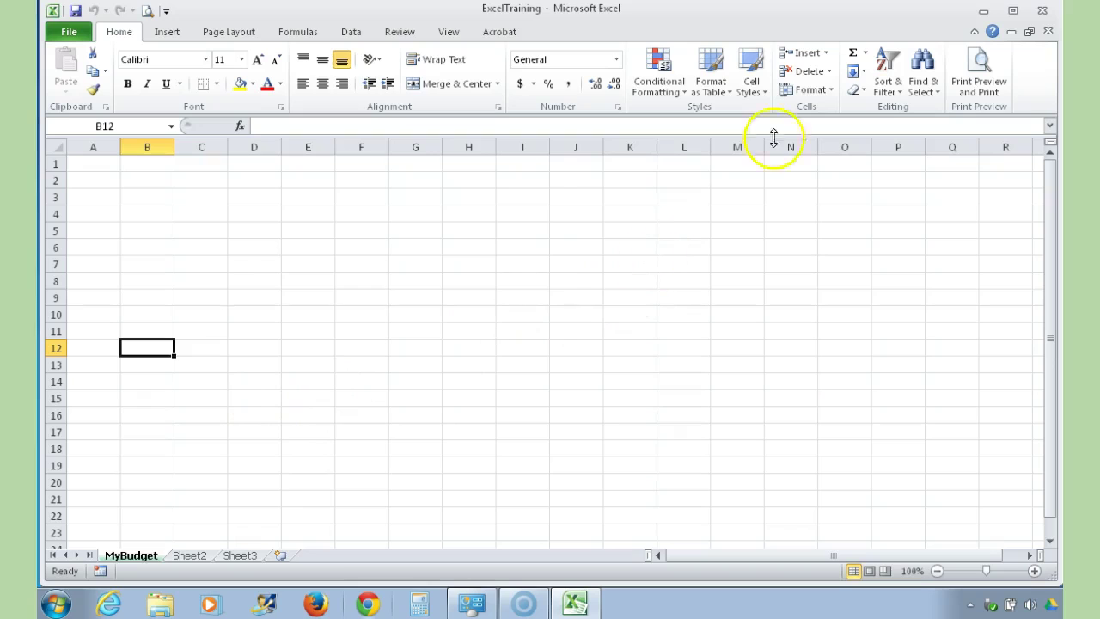
- Close the Excel window, returning to the Windows desktop
{"action": "left_click", "coordinate": [1046, 14]}
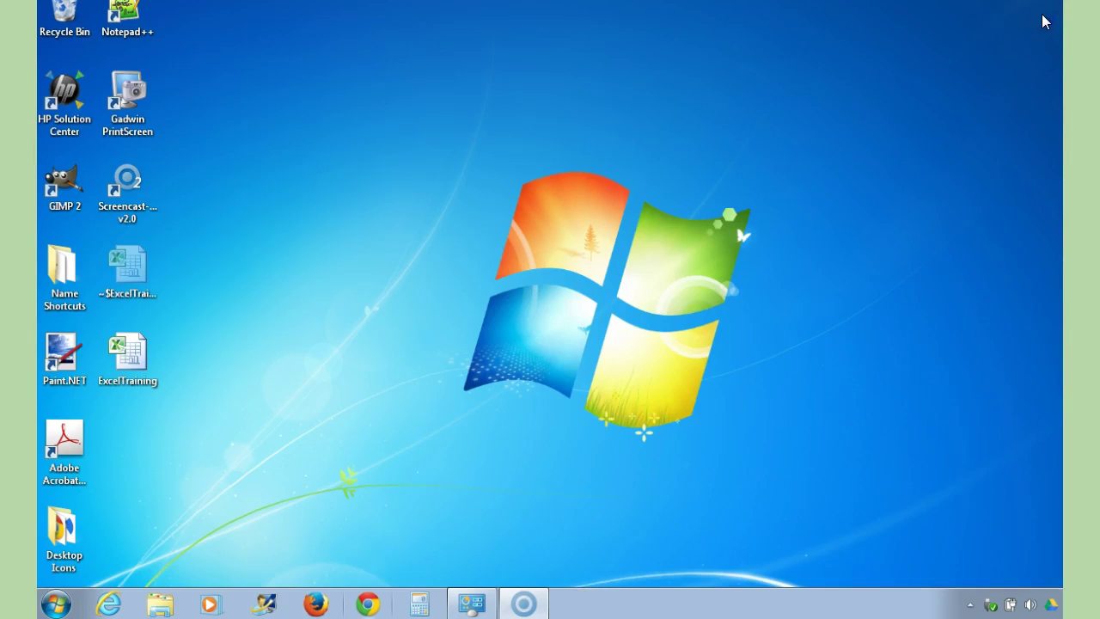